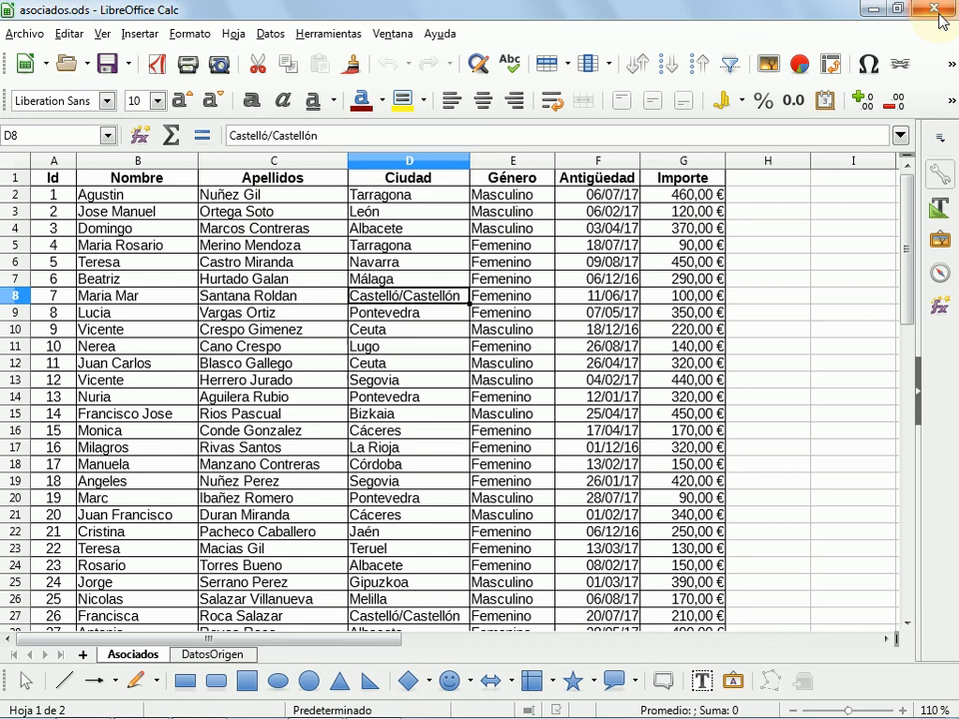
# Step: Close asociados.ods and review the bracketed placeholders in the CartaModelo.odt letter, such as [Nombre] and [Importe]
pyautogui.click(936, 10)
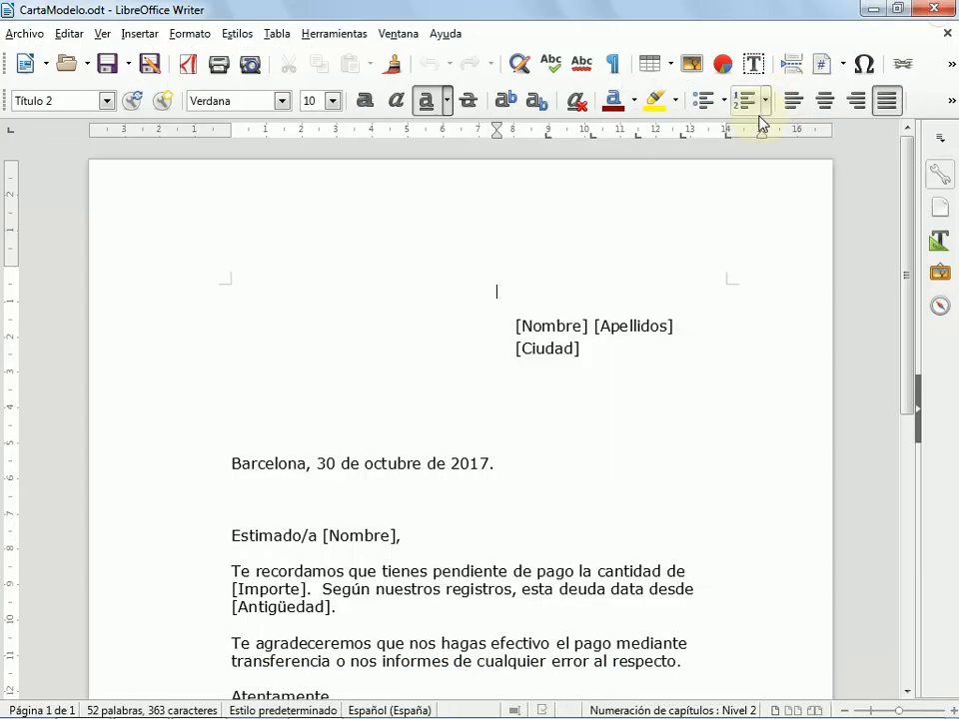
pyautogui.click(430, 434)
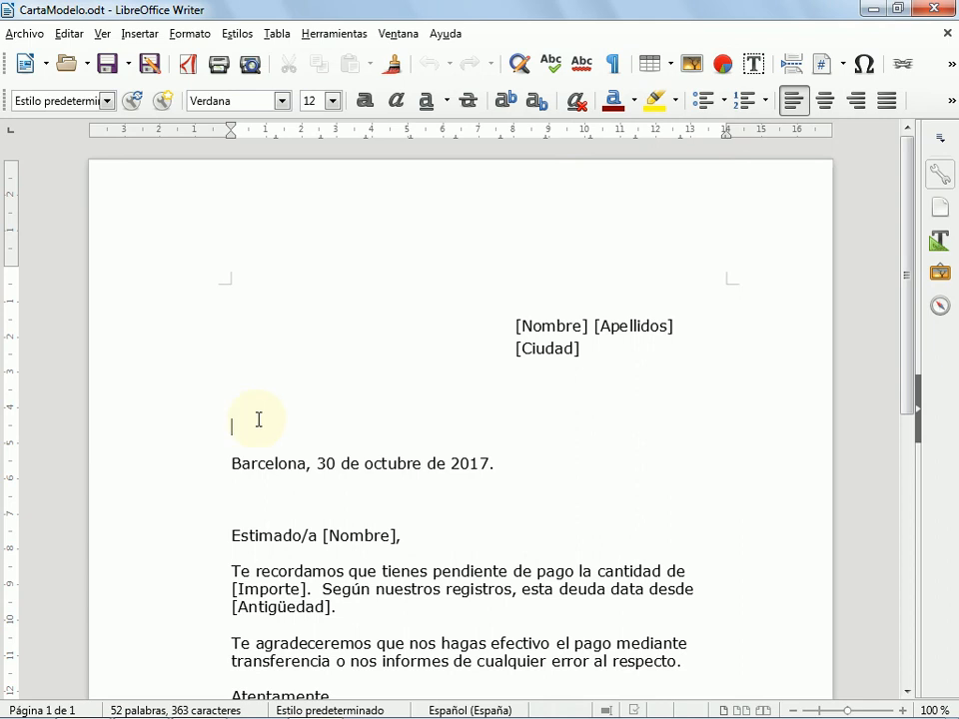
pyautogui.click(396, 555)
pyautogui.scroll(-2, 394, 545)
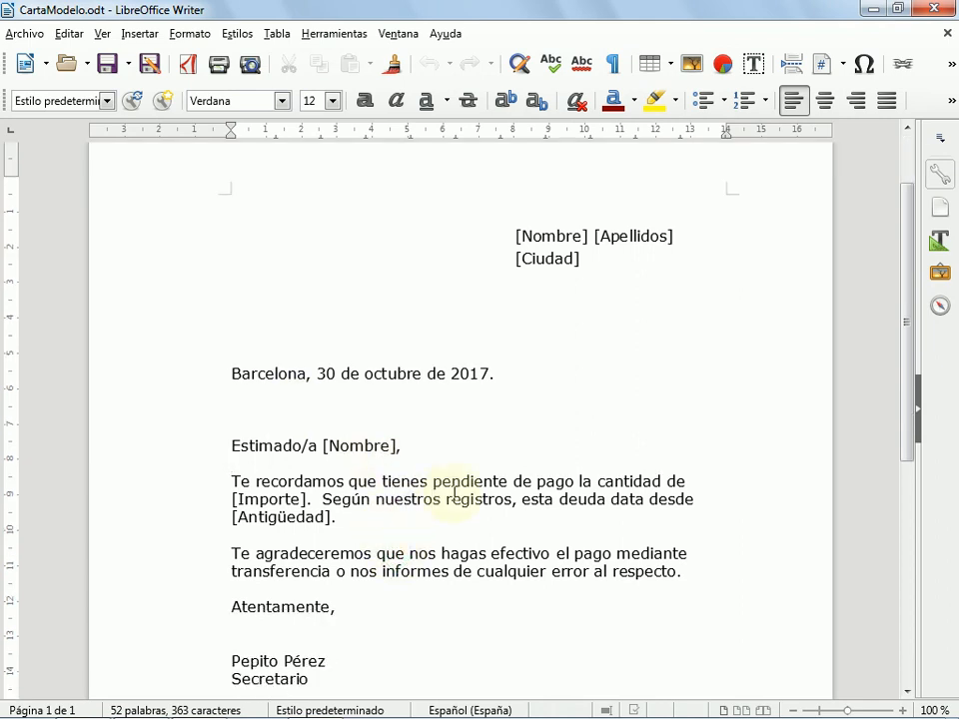
pyautogui.click(514, 236)
pyautogui.moveTo(531, 235); pyautogui.dragTo(589, 240)
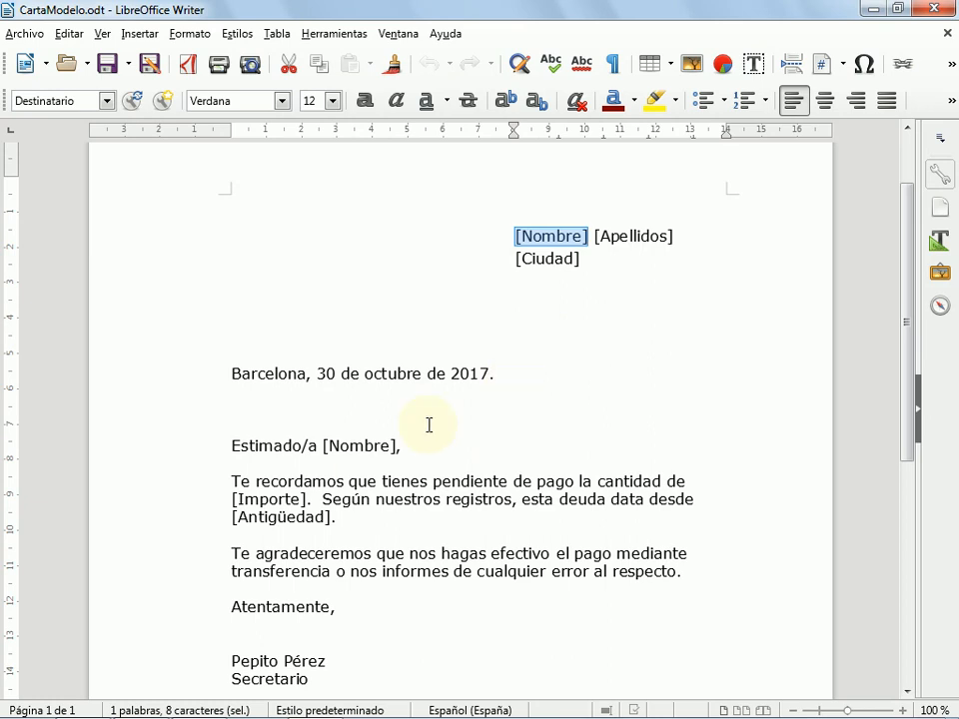
pyautogui.moveTo(230, 498); pyautogui.dragTo(310, 499)
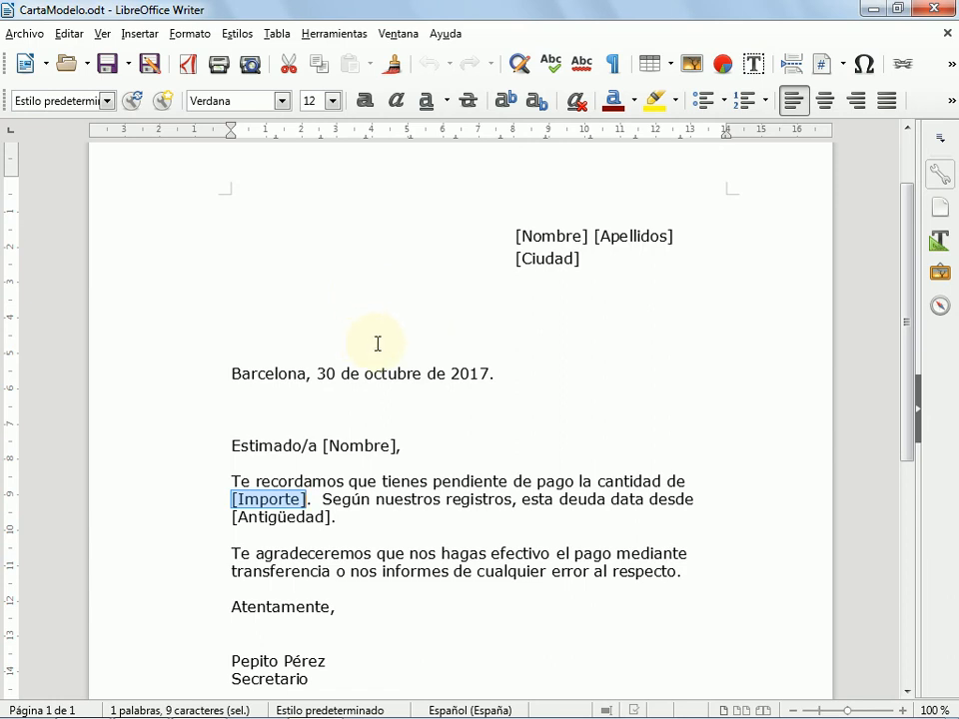
pyautogui.click(212, 369)
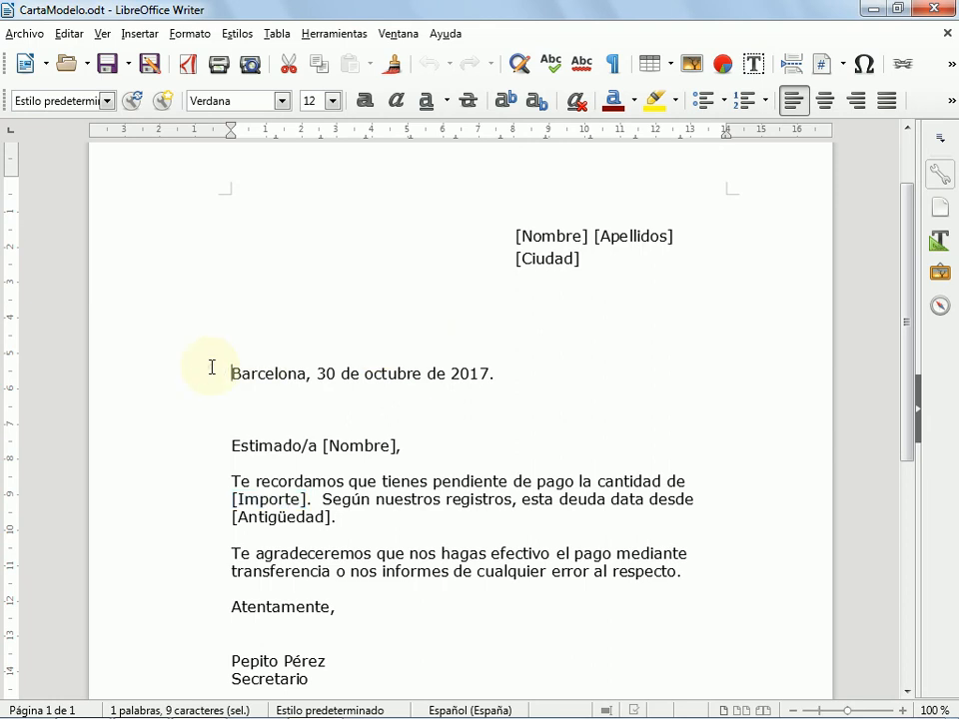
# Step: Start the mail merge wizard for the CartaModelo.odt letter
pyautogui.click(327, 38)
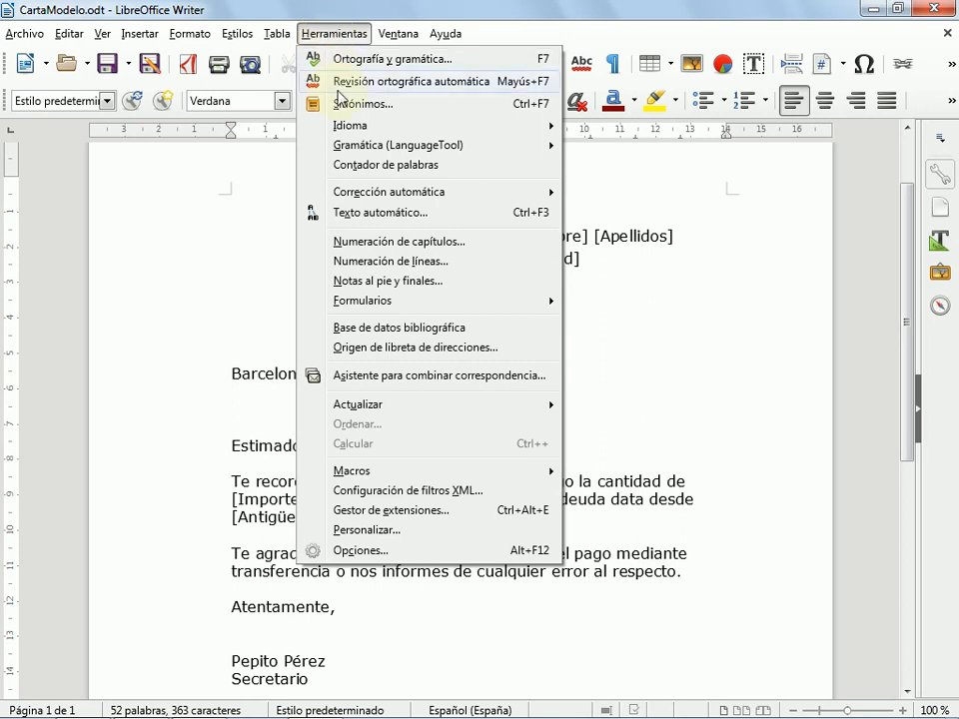
pyautogui.click(403, 377)
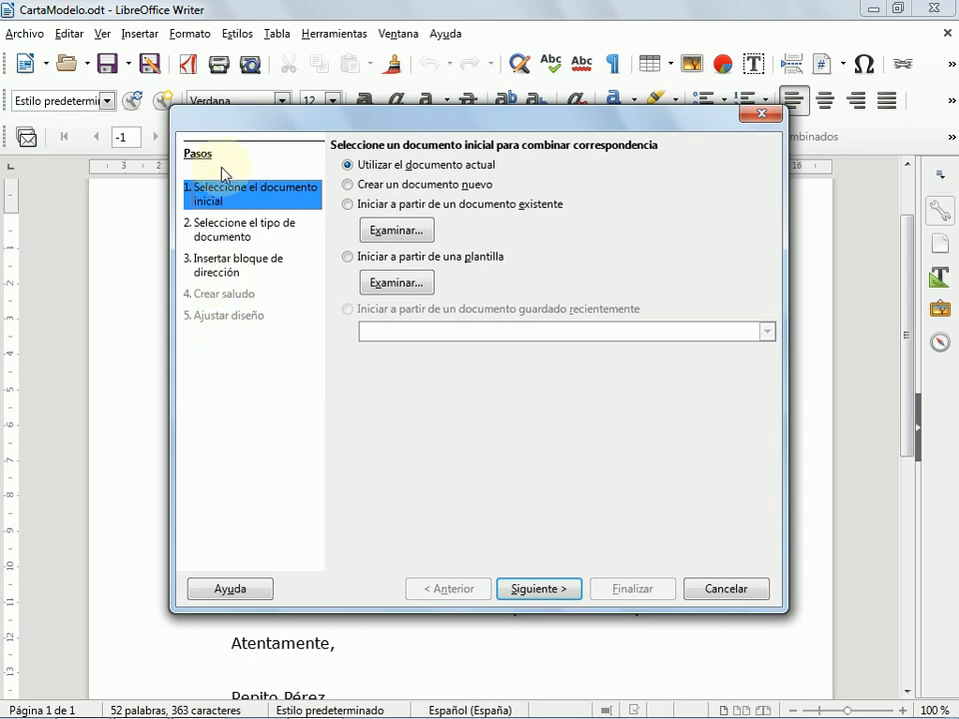
# Step: Look through the wizard's document type and address block pages, returning to the starting document page
pyautogui.click(232, 229)
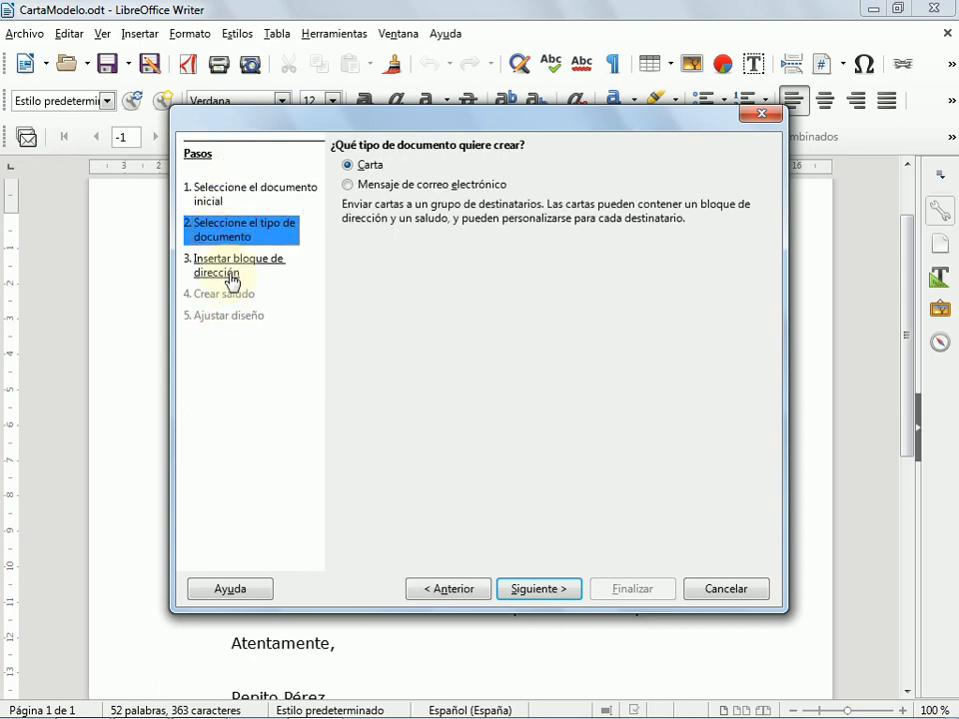
pyautogui.click(232, 280)
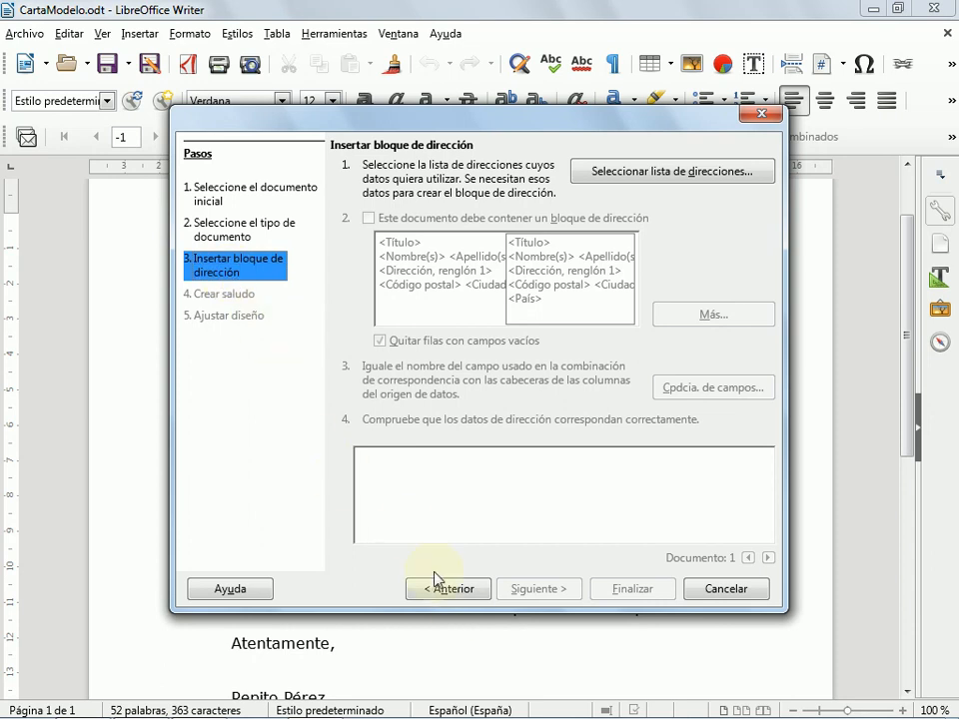
pyautogui.doubleClick(470, 594)
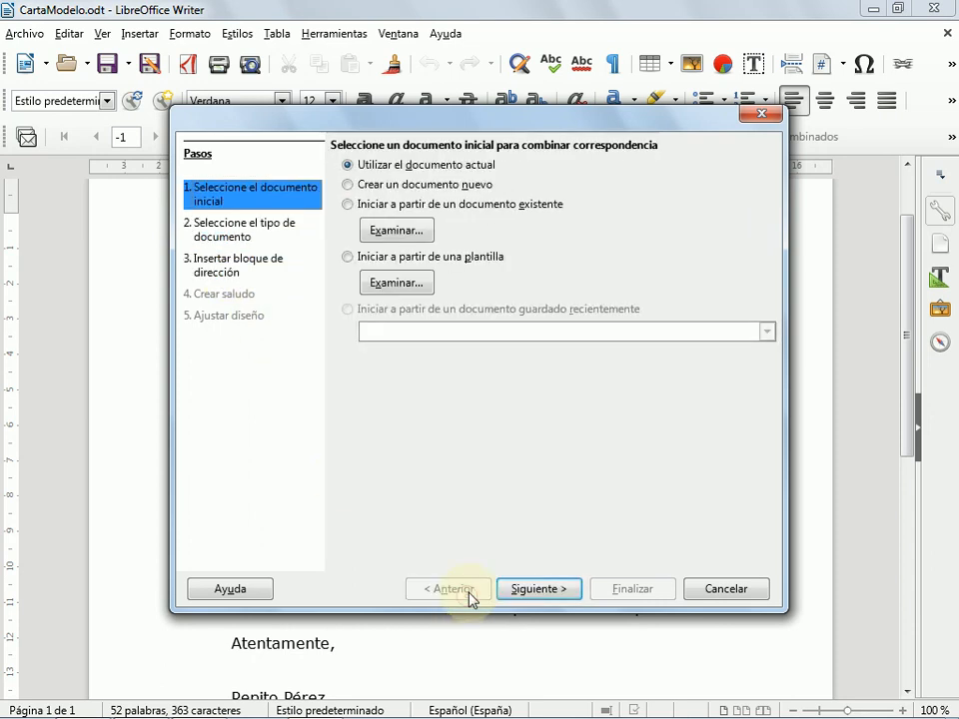
pyautogui.click(536, 588)
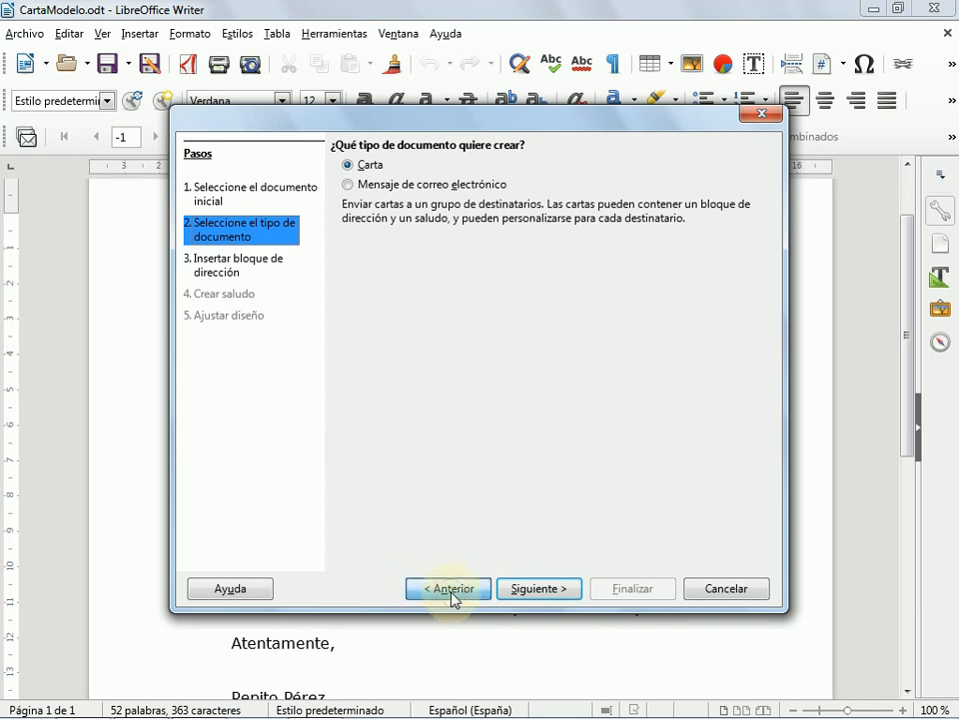
pyautogui.click(451, 593)
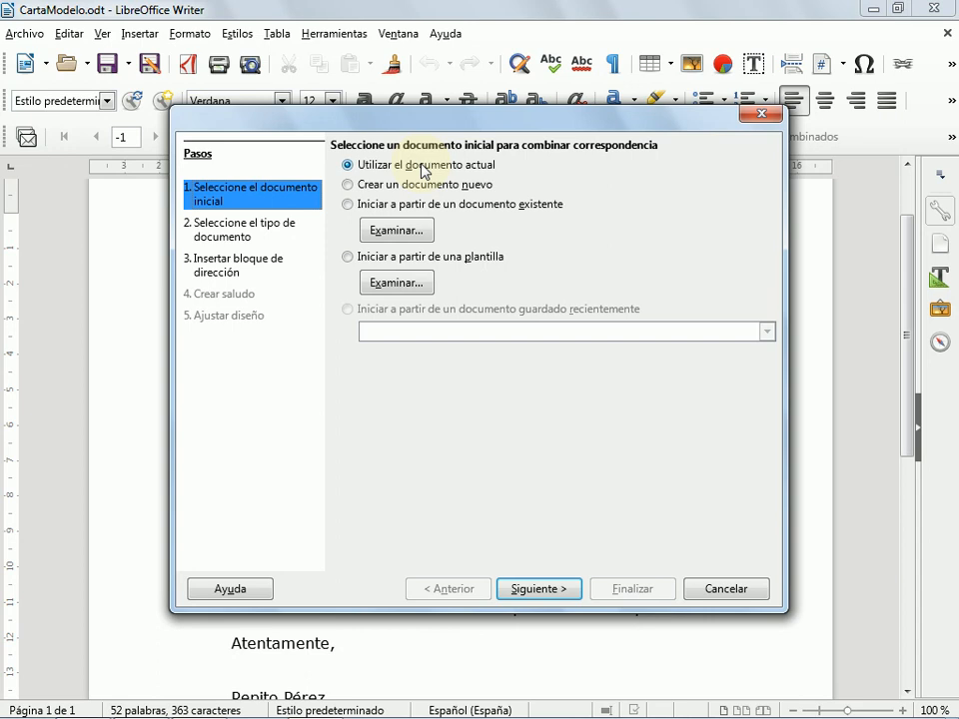
# Step: Keep the current document as the merge's starting document and set the document type to Carta, continuing to the address block
pyautogui.click(528, 591)
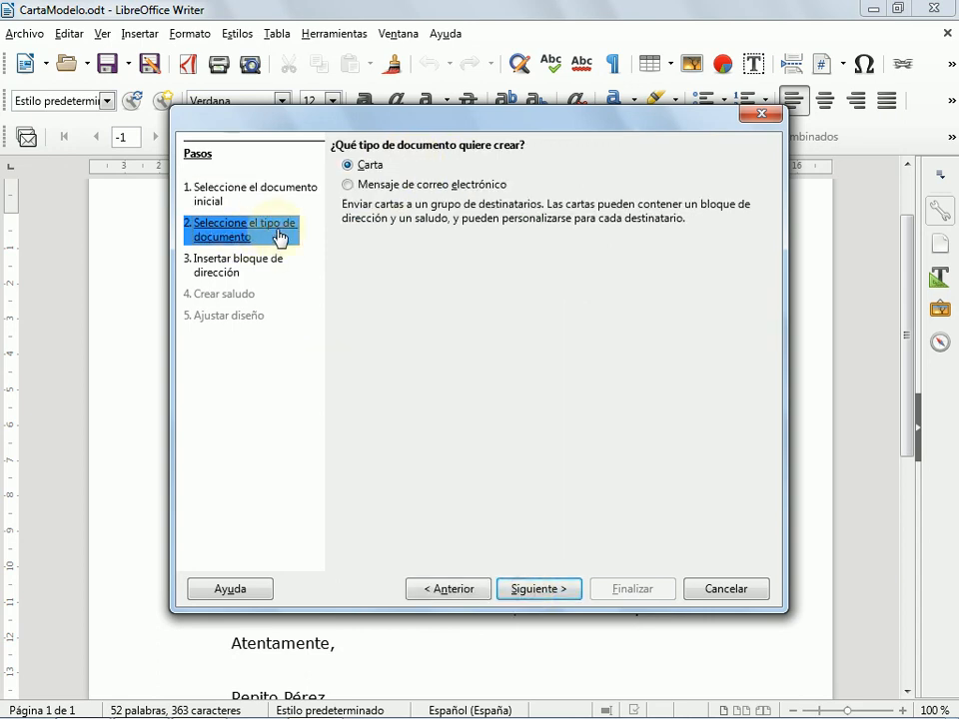
pyautogui.click(369, 186)
pyautogui.click(369, 166)
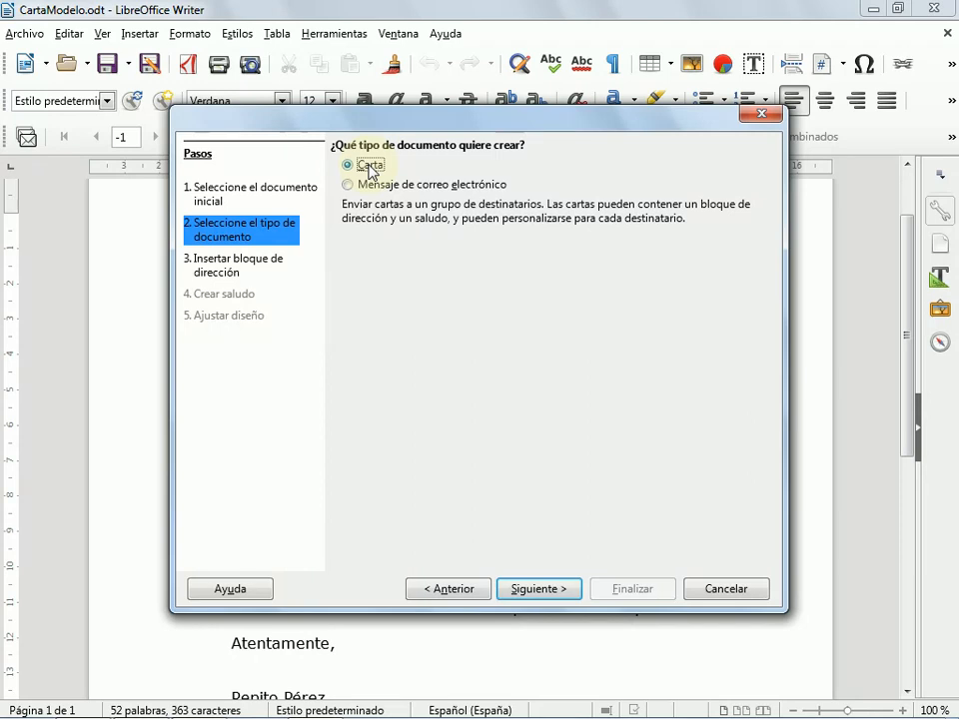
pyautogui.click(564, 591)
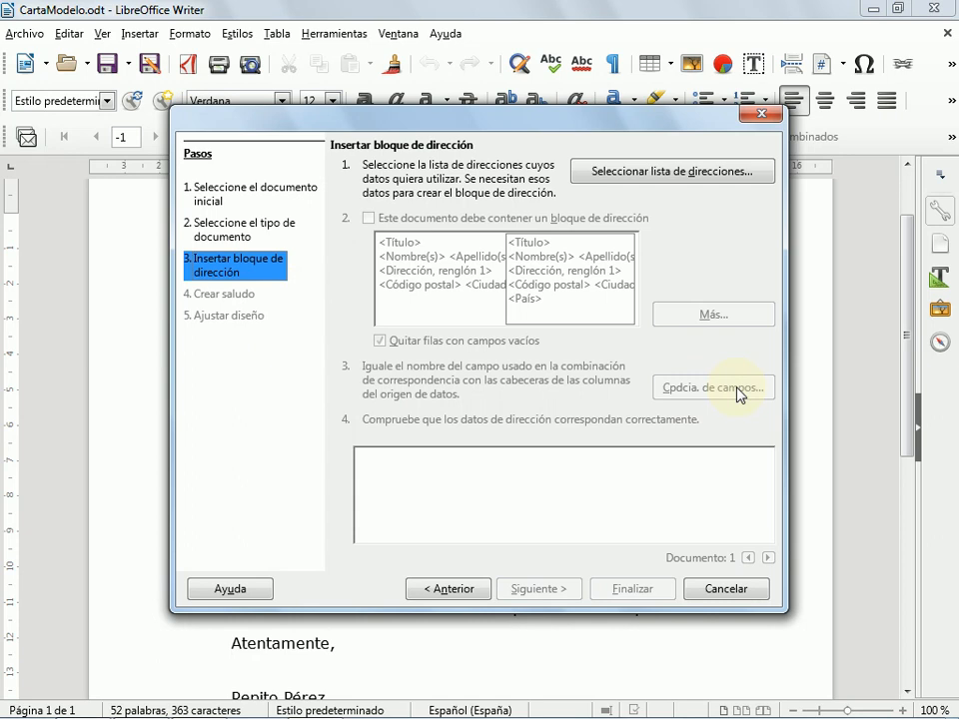
# Step: Add asociados.ods from the Documentos library to the merge's address lists
pyautogui.click(682, 173)
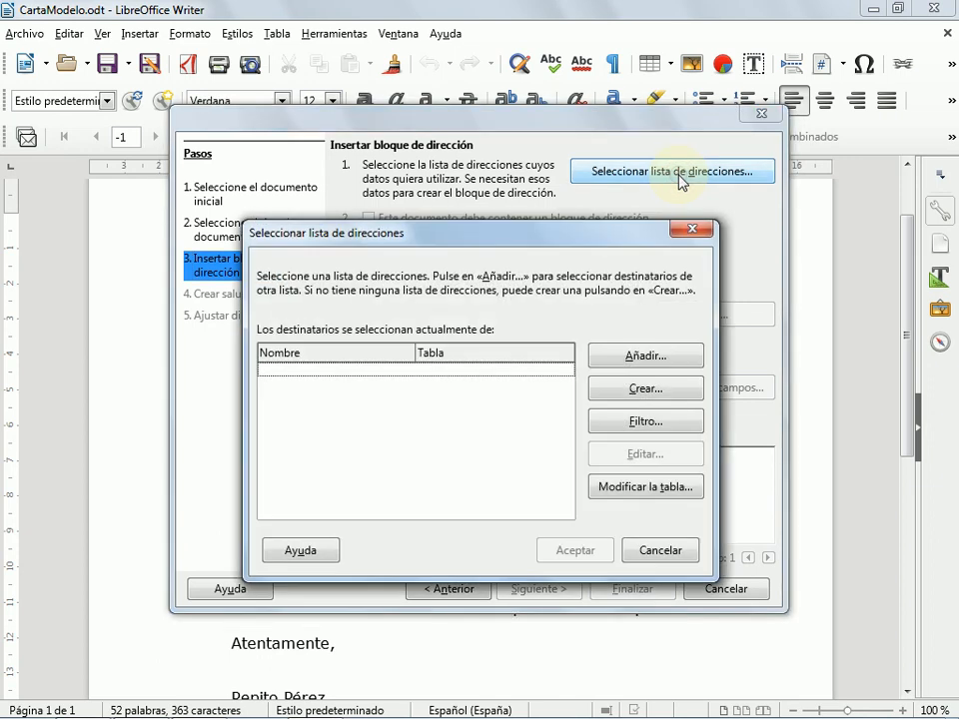
pyautogui.moveTo(526, 240); pyautogui.dragTo(528, 204)
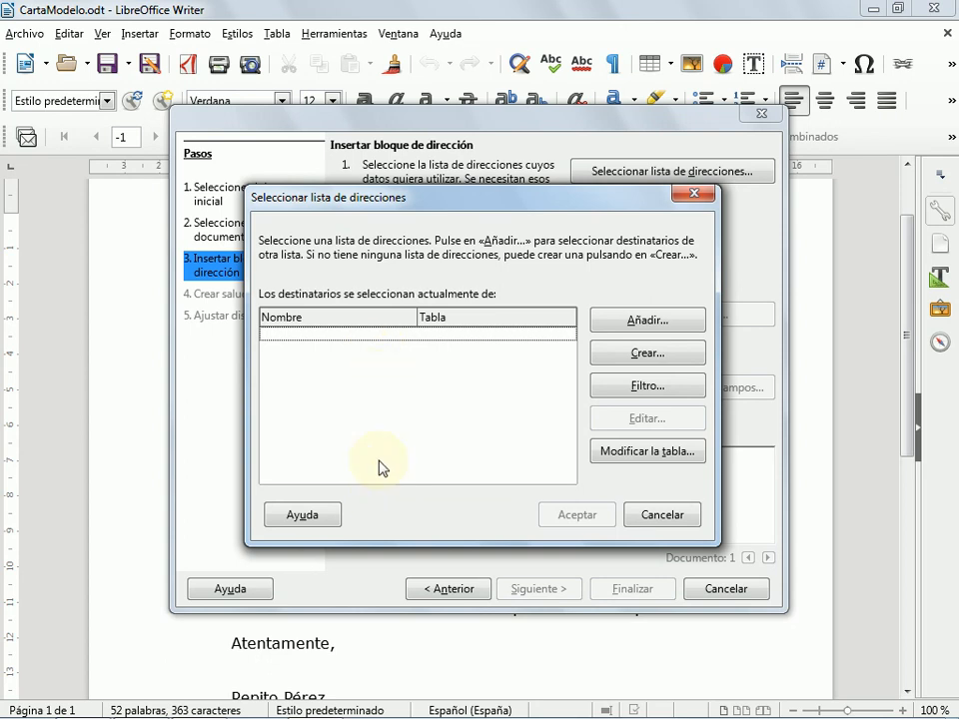
pyautogui.click(643, 322)
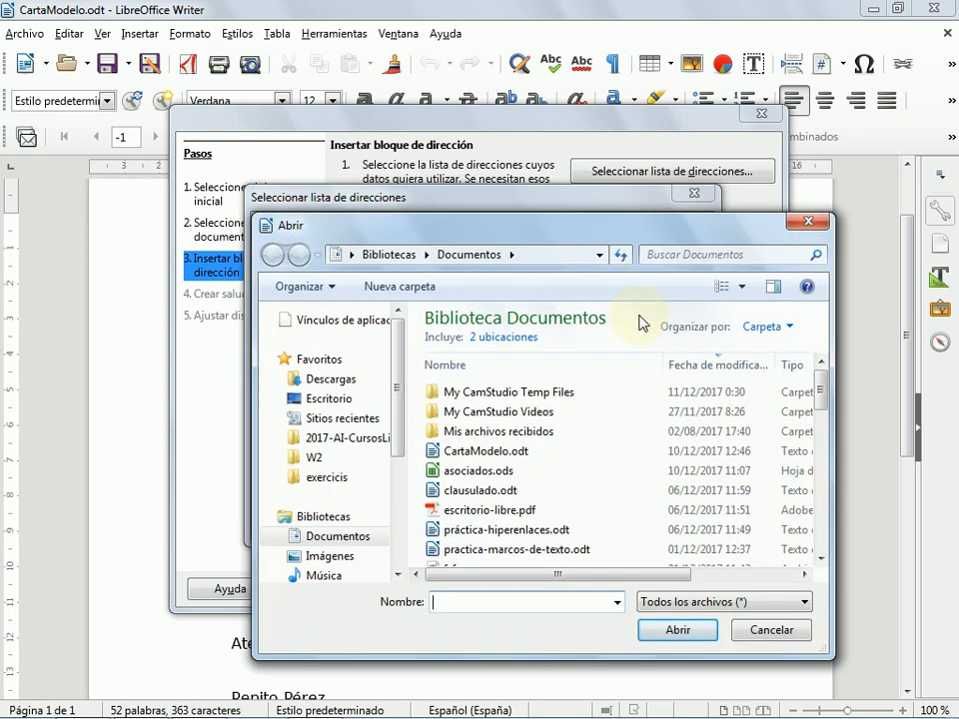
pyautogui.click(464, 477)
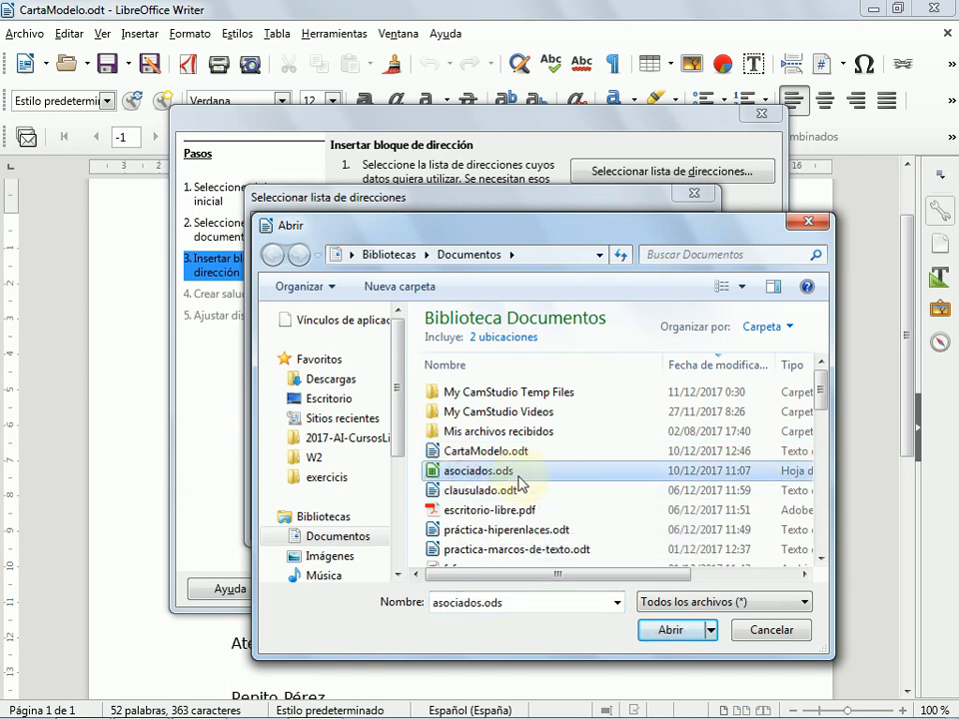
pyautogui.click(667, 631)
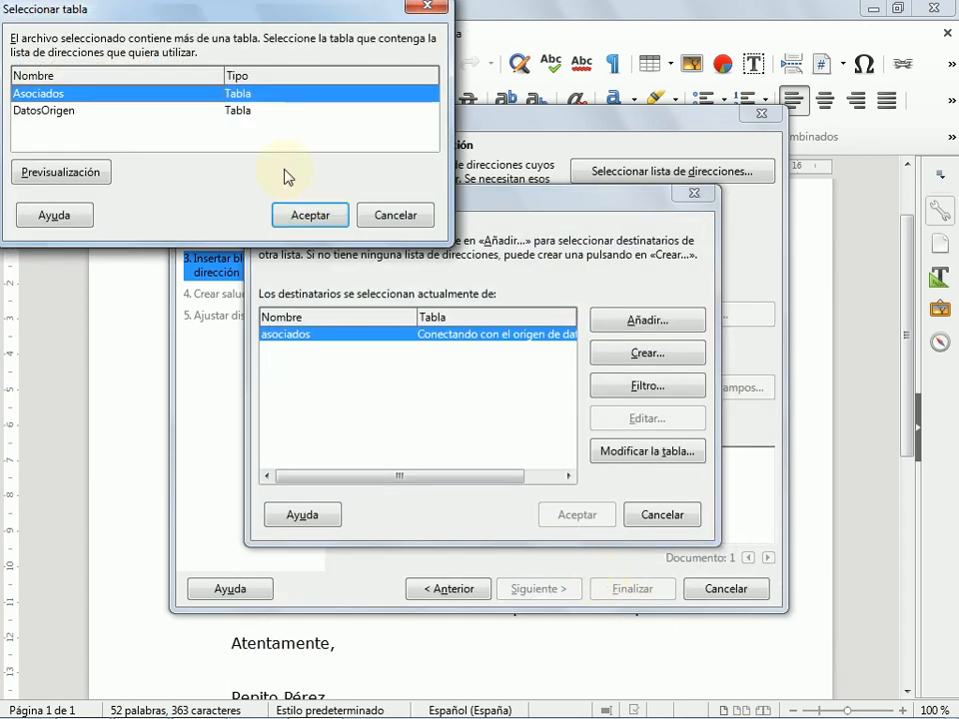
# Step: Choose the Asociados table as the source of recipients and accept the address list
pyautogui.moveTo(208, 15); pyautogui.dragTo(362, 204)
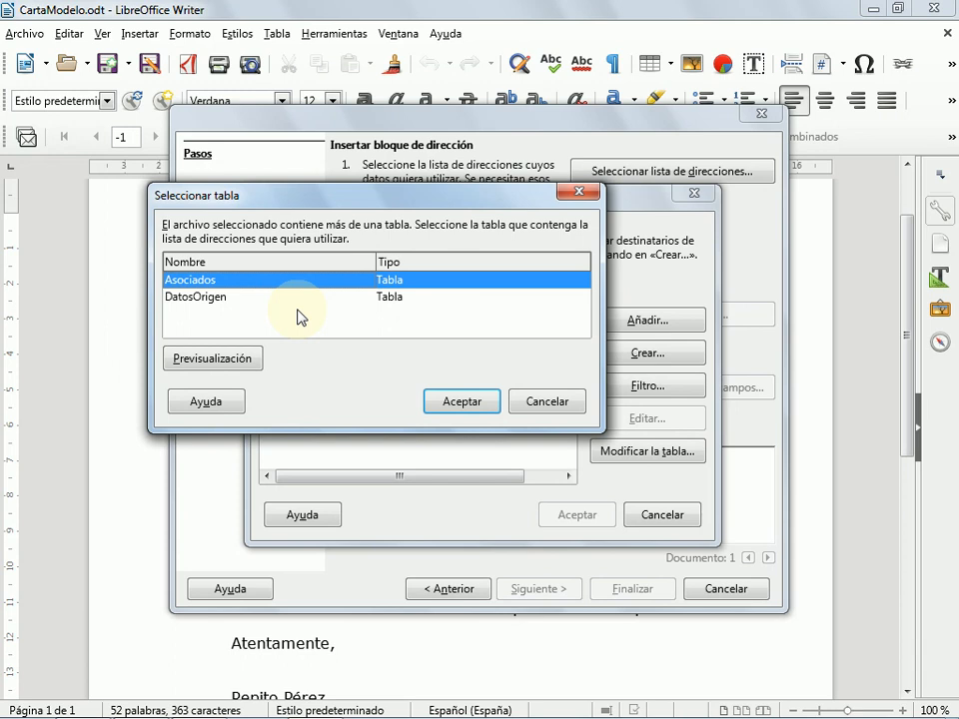
pyautogui.click(232, 293)
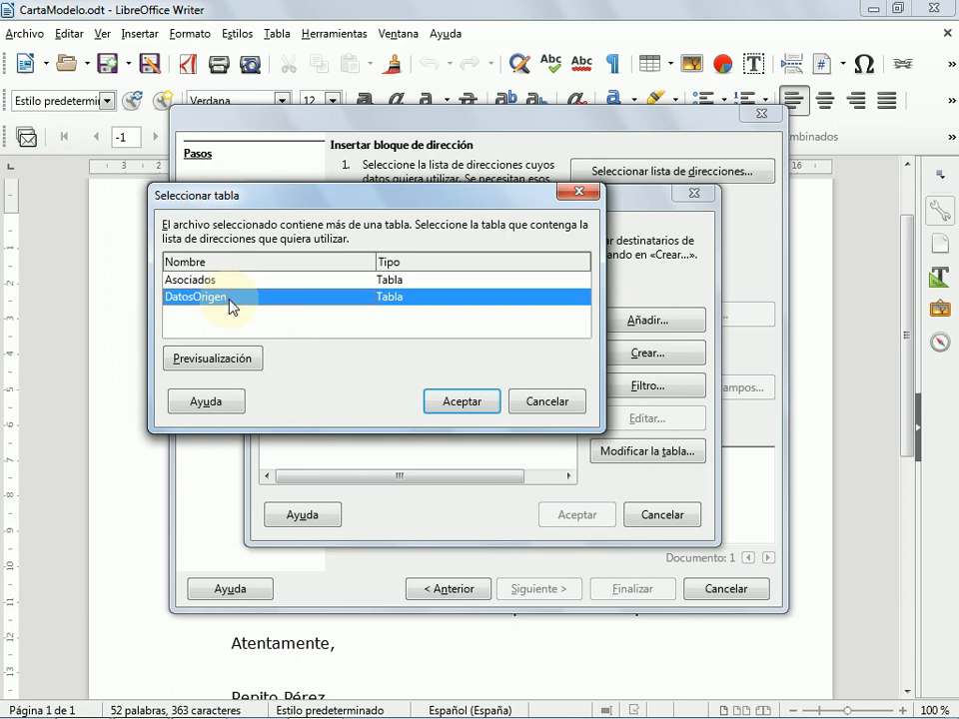
pyautogui.click(233, 284)
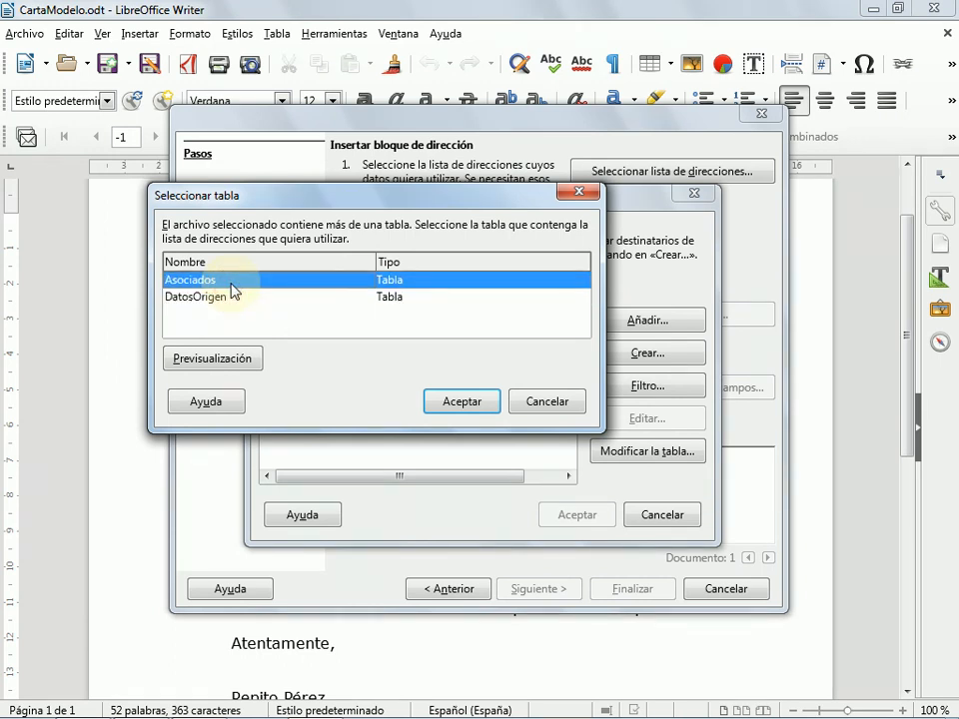
pyautogui.click(477, 402)
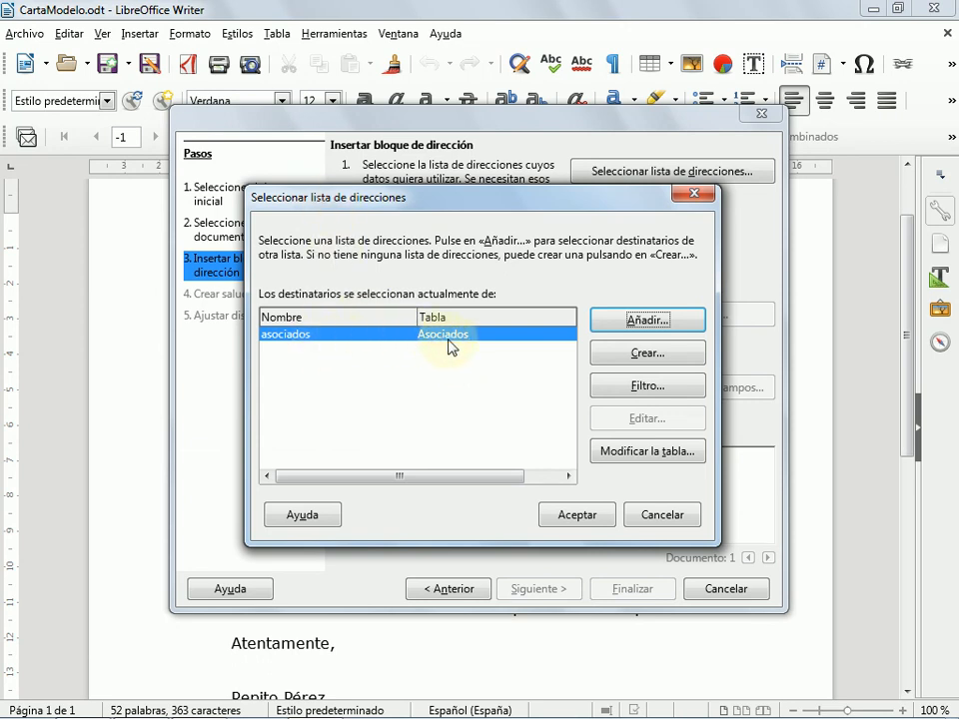
pyautogui.click(588, 518)
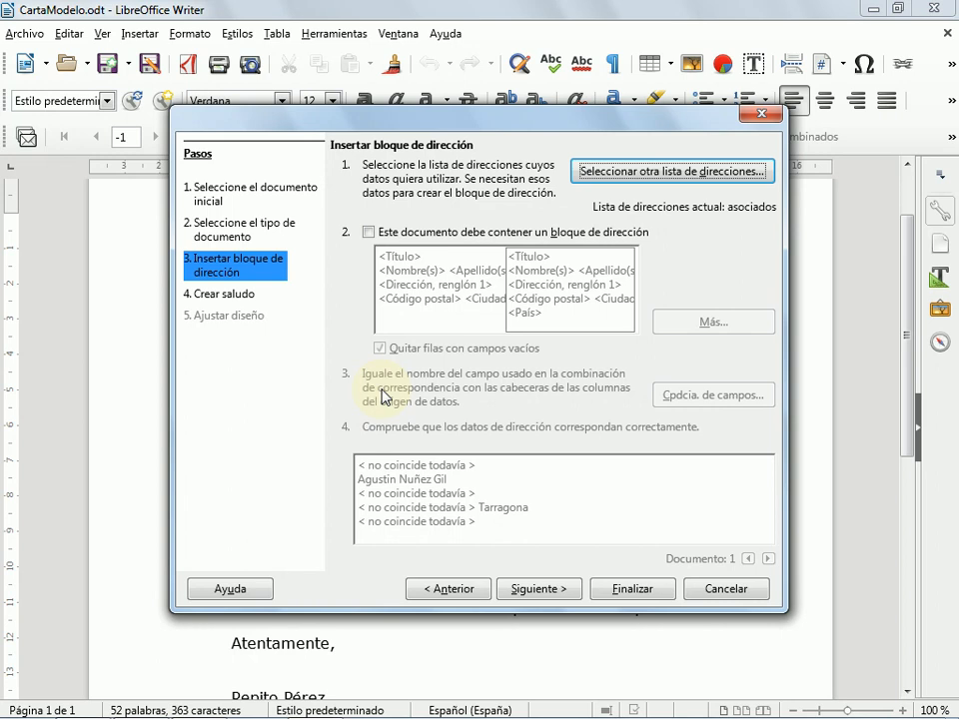
# Step: Finish the mail merge wizard with neither an address block nor a greeting in the letter
pyautogui.click(370, 232)
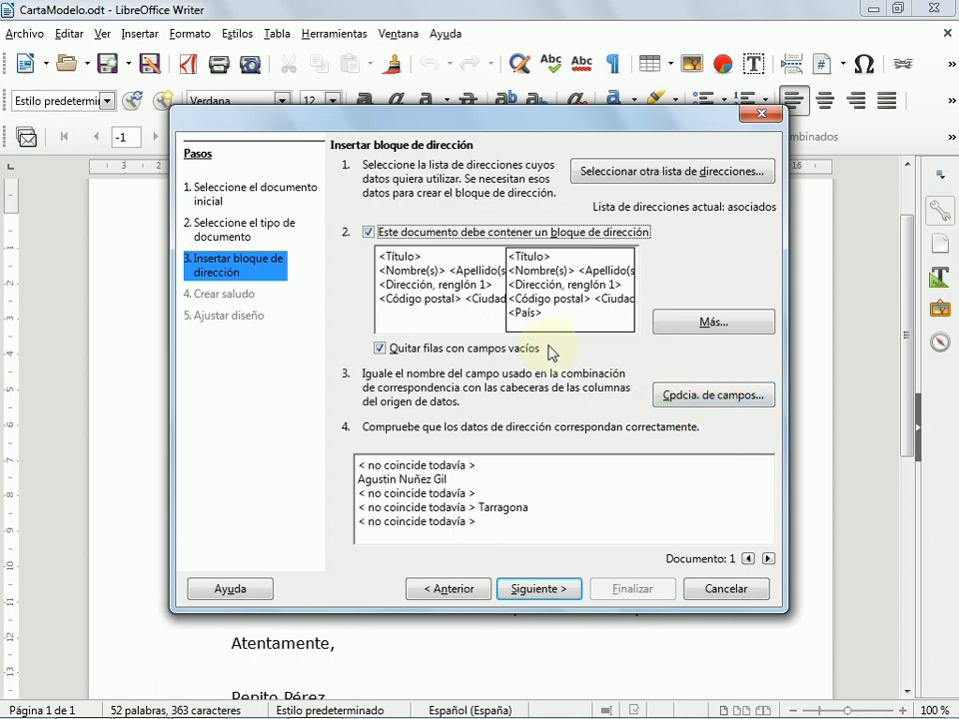
pyautogui.click(368, 233)
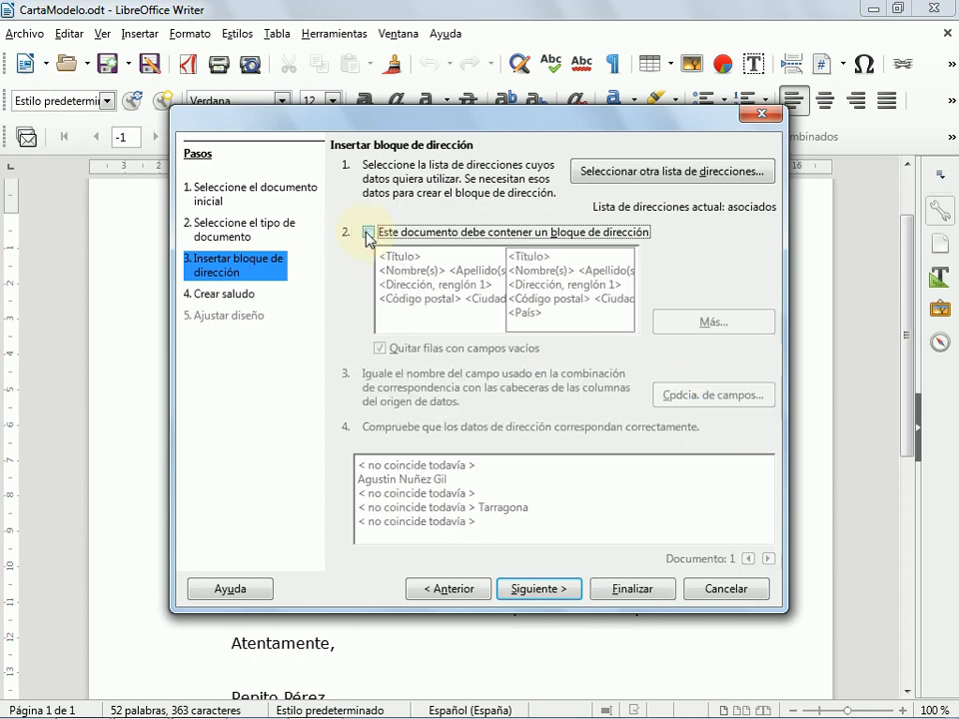
pyautogui.click(241, 298)
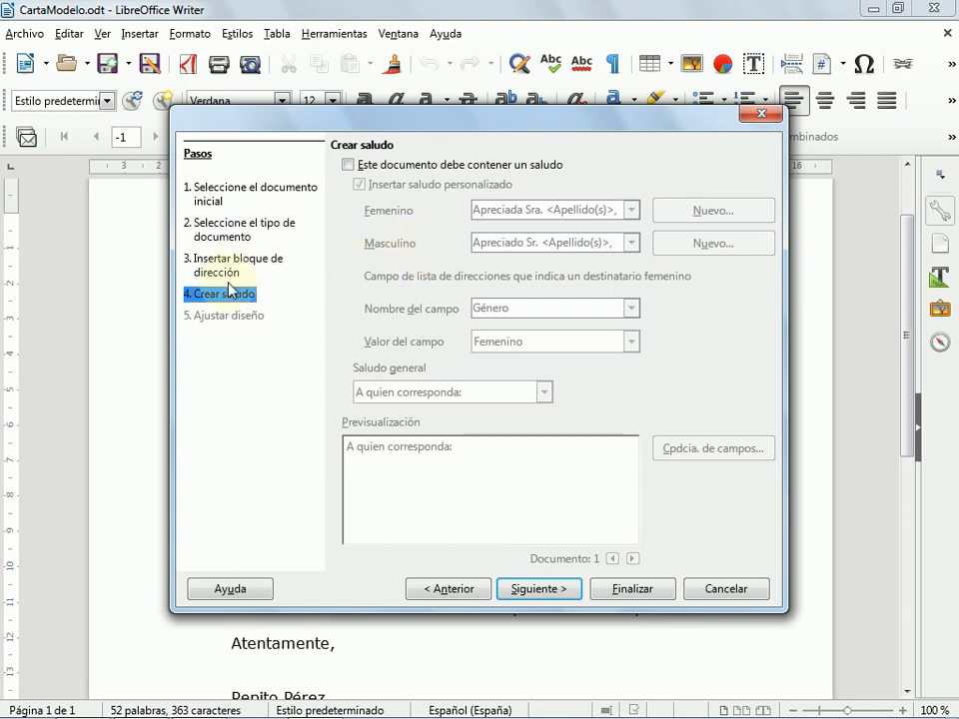
pyautogui.click(628, 590)
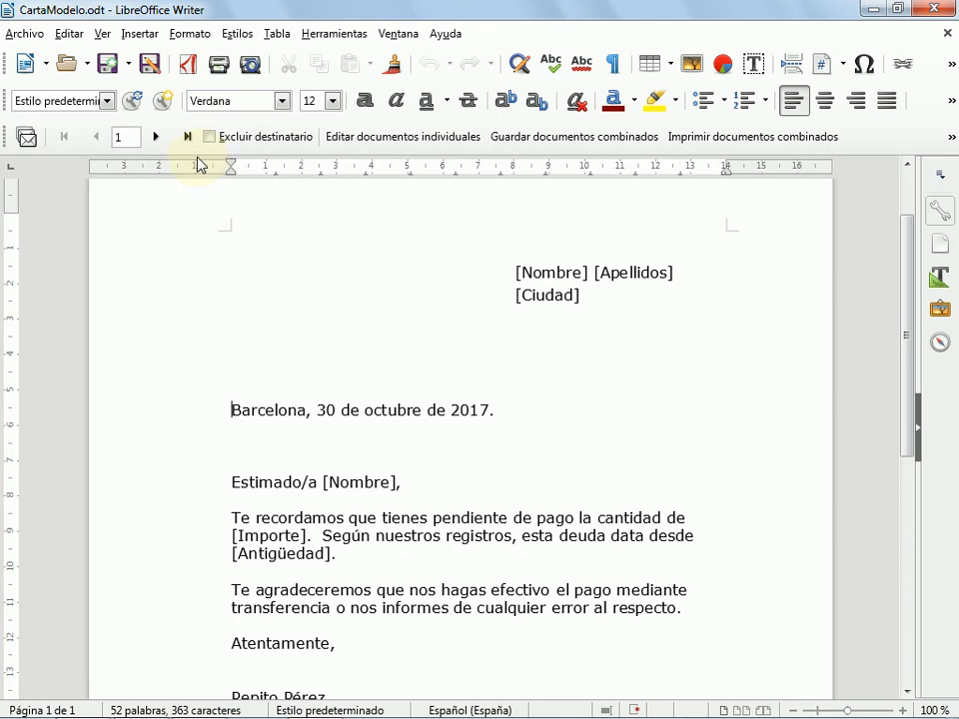
# Step: Show the data sources above the letter and display the records of the Asociados table from the asociados source
pyautogui.click(101, 35)
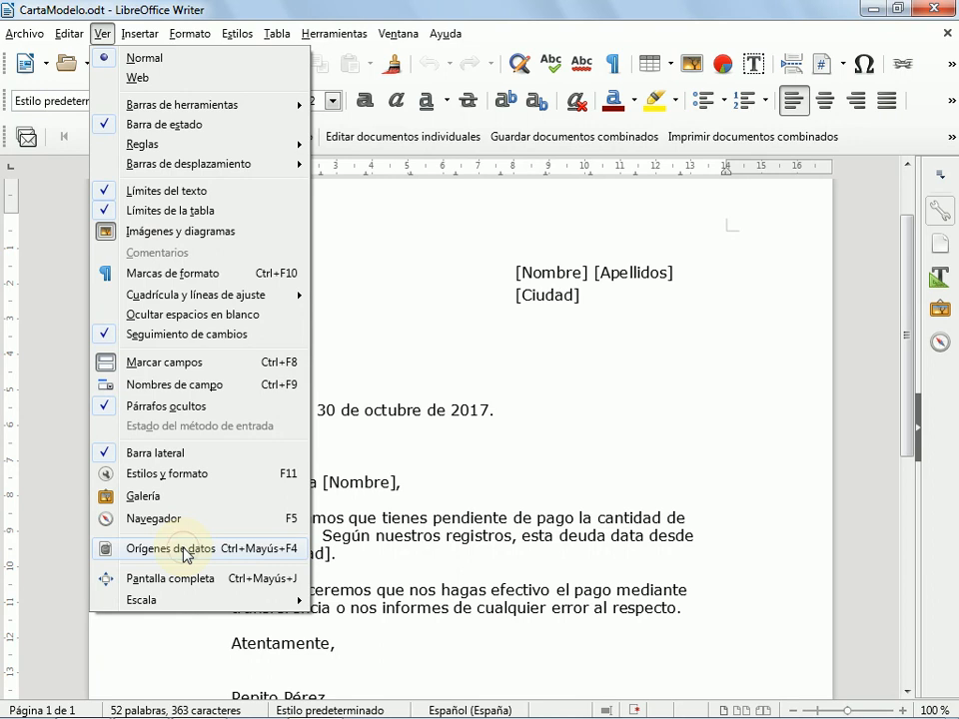
pyautogui.click(183, 549)
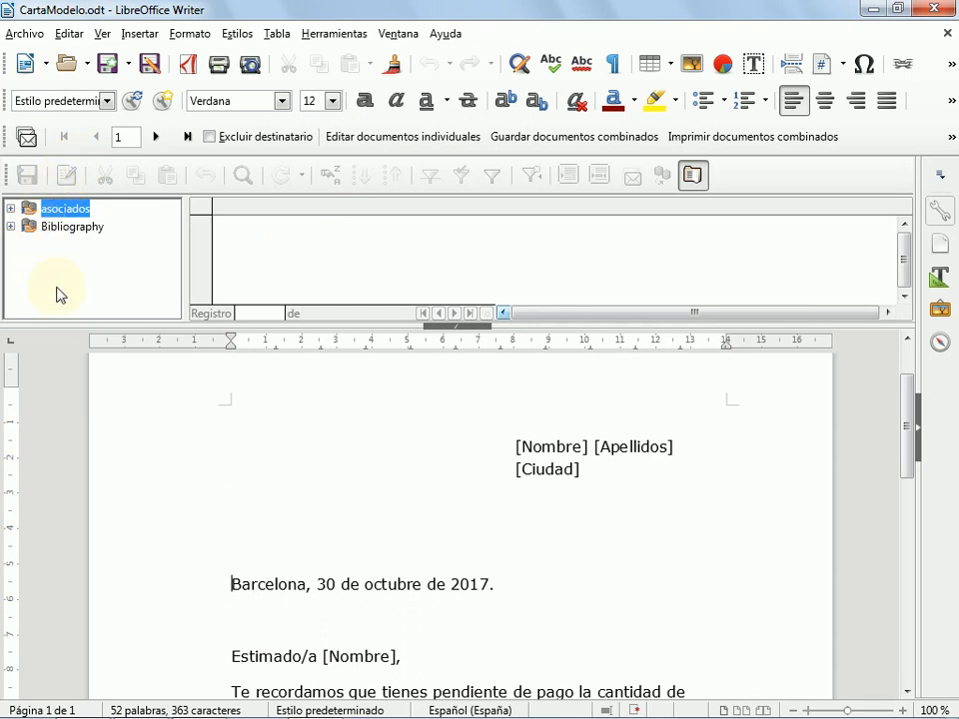
pyautogui.click(11, 209)
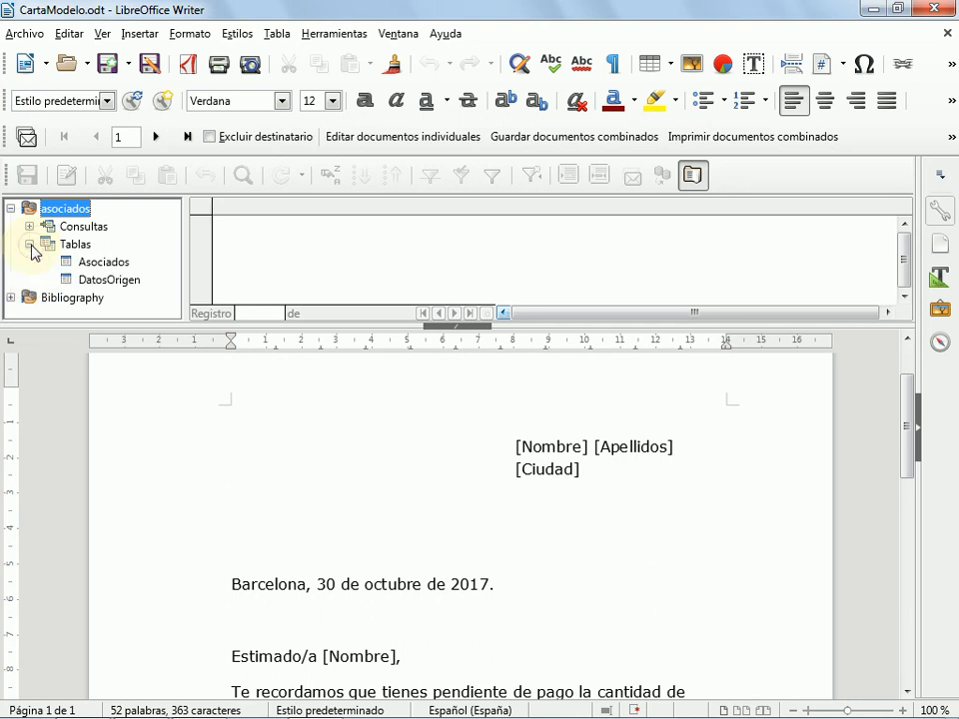
pyautogui.click(108, 263)
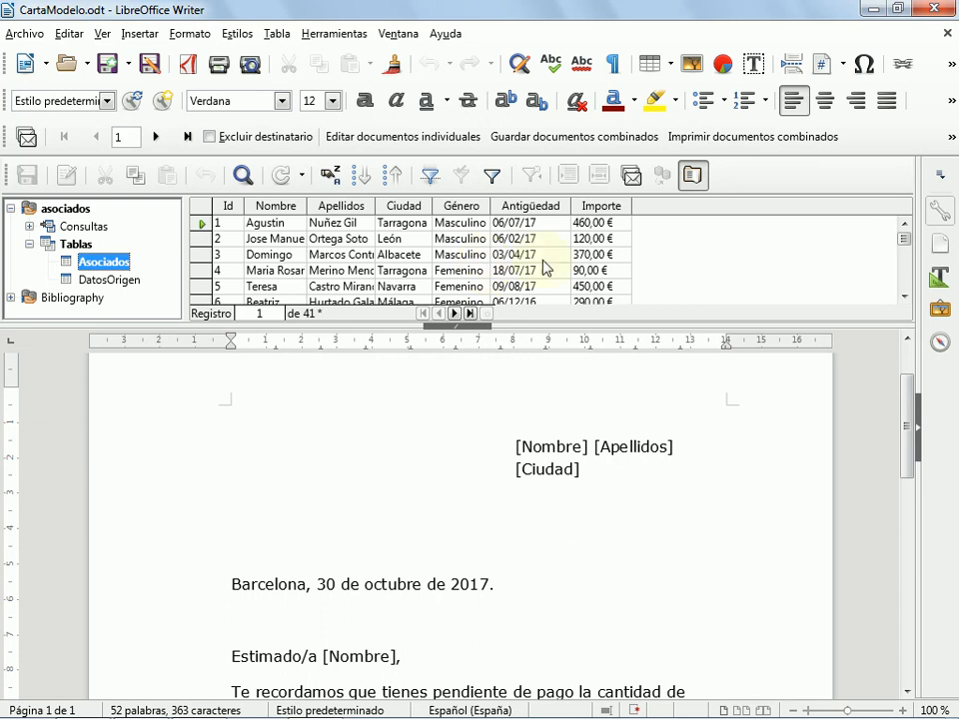
pyautogui.click(907, 277)
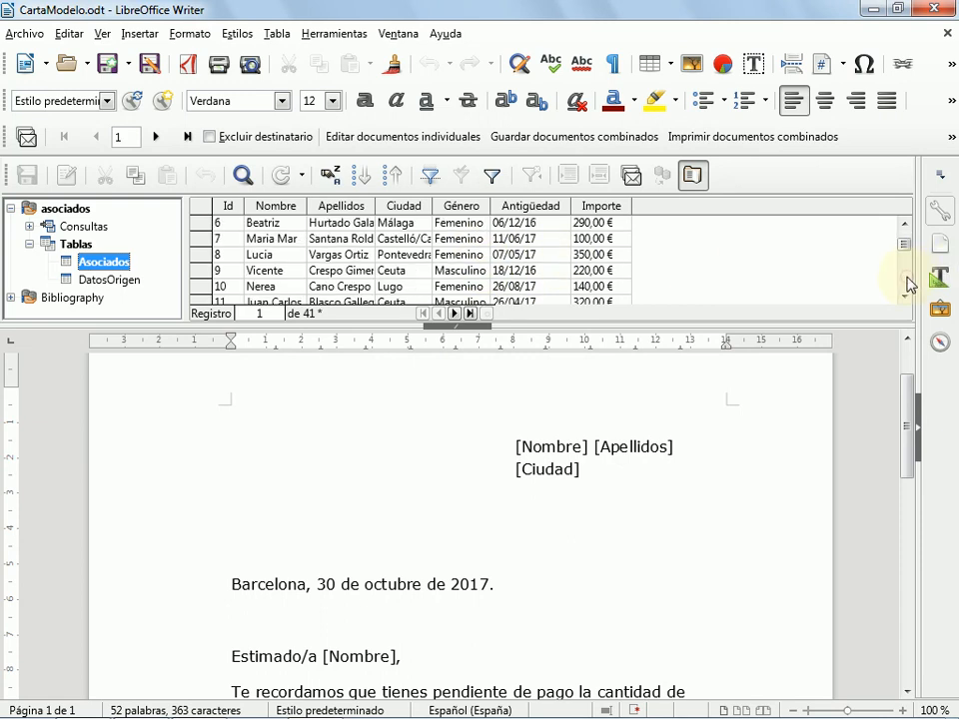
# Step: Insert the Nombre field of the Asociados table in front of the [Nombre] placeholder in the recipient block
pyautogui.click(908, 274)
pyautogui.moveTo(908, 252); pyautogui.dragTo(907, 216)
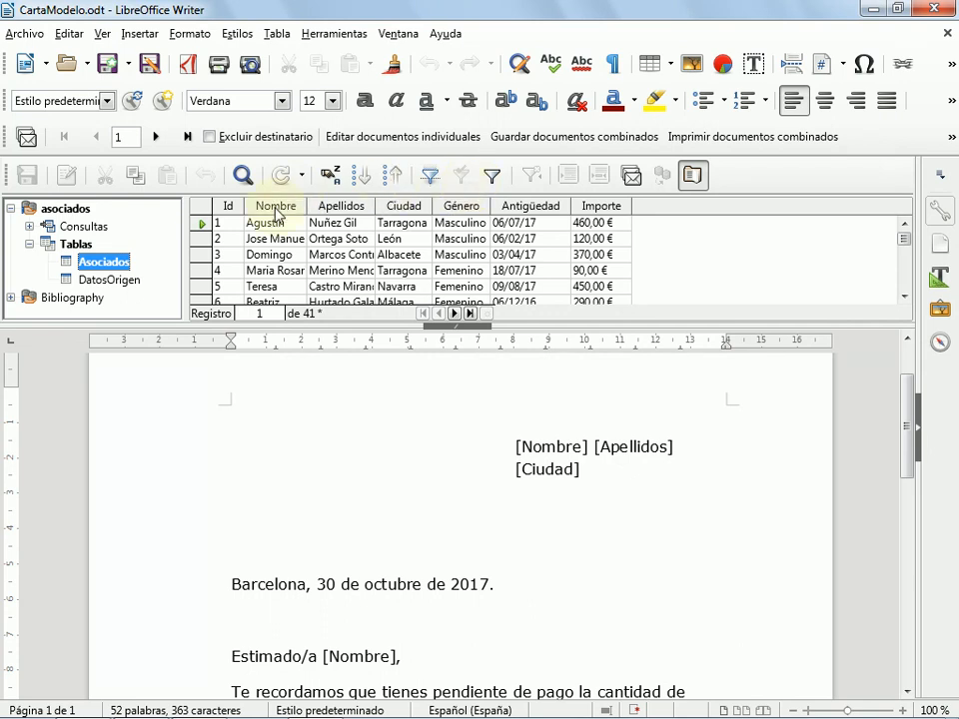
pyautogui.moveTo(278, 213); pyautogui.dragTo(513, 540)
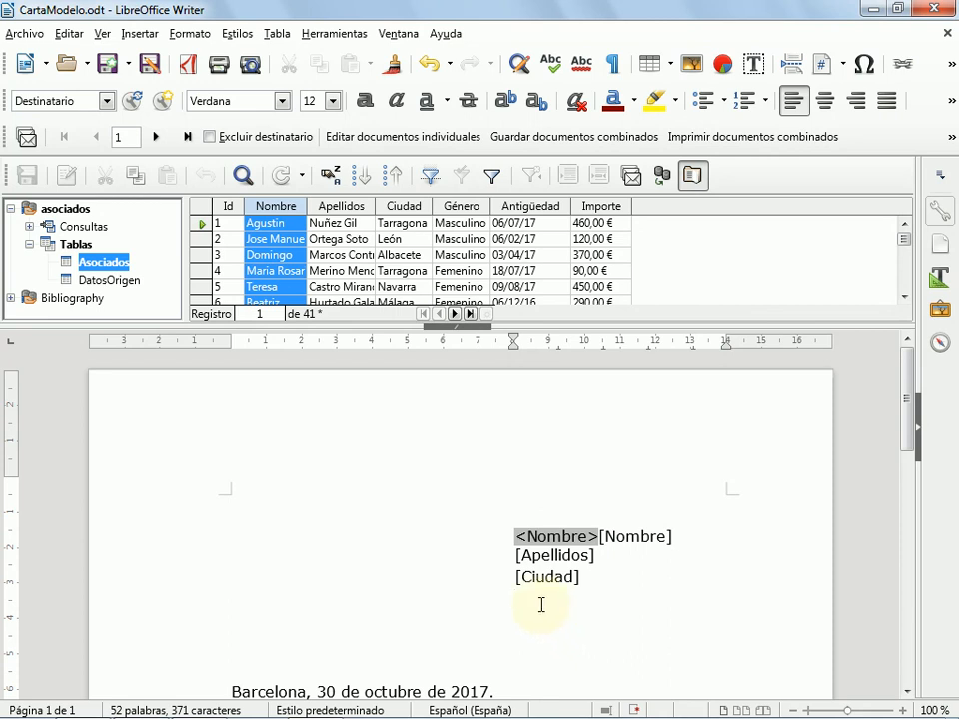
# Step: Turn the shading of fields off and back on
pyautogui.click(101, 33)
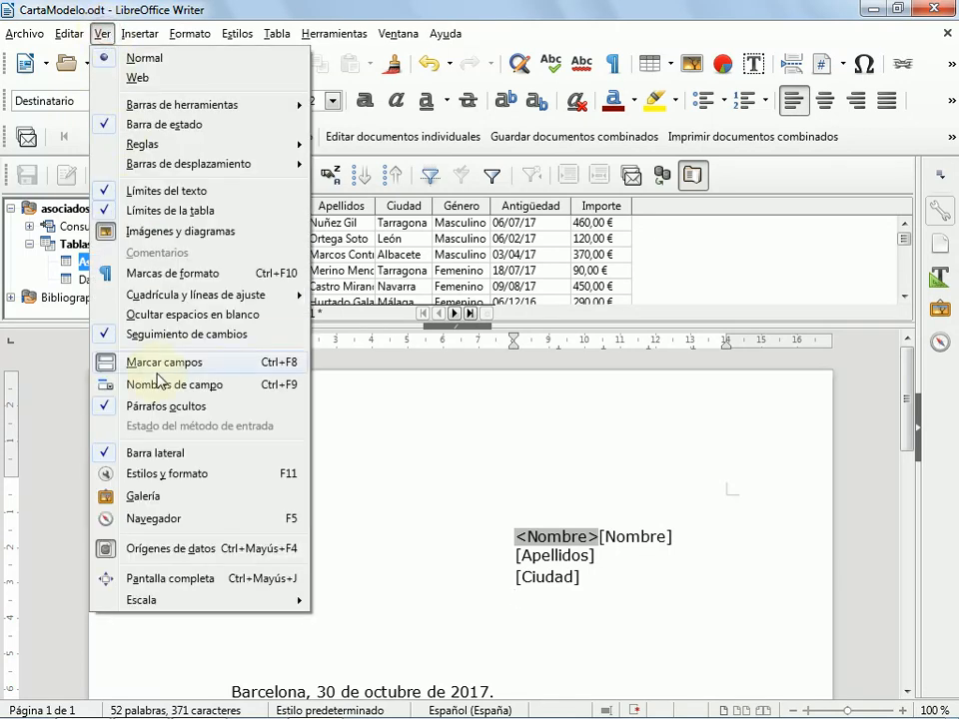
pyautogui.click(150, 368)
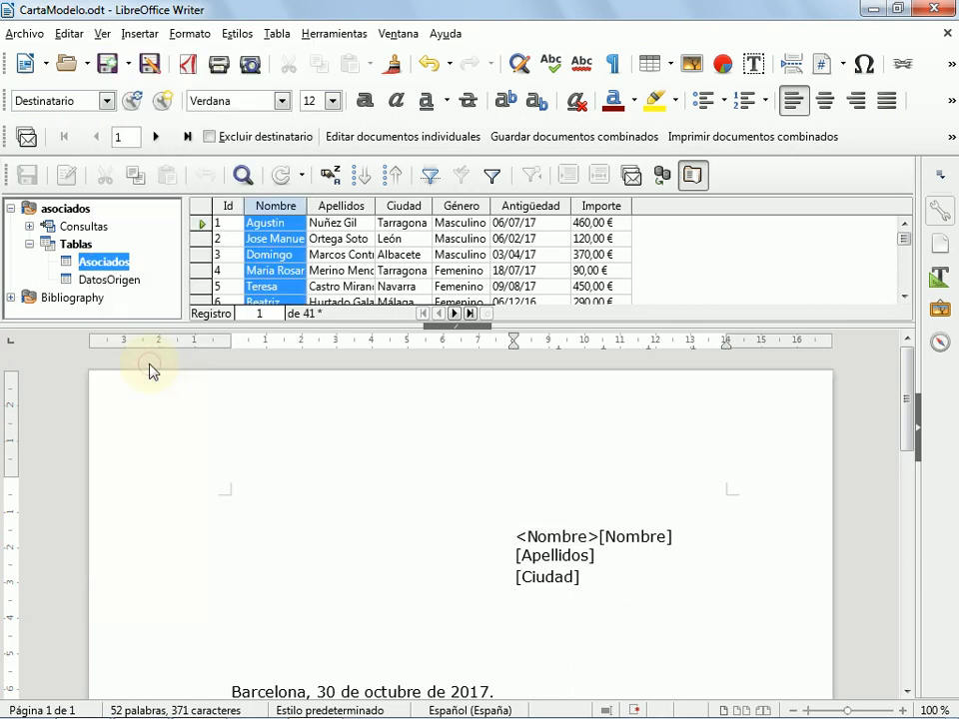
pyautogui.click(102, 31)
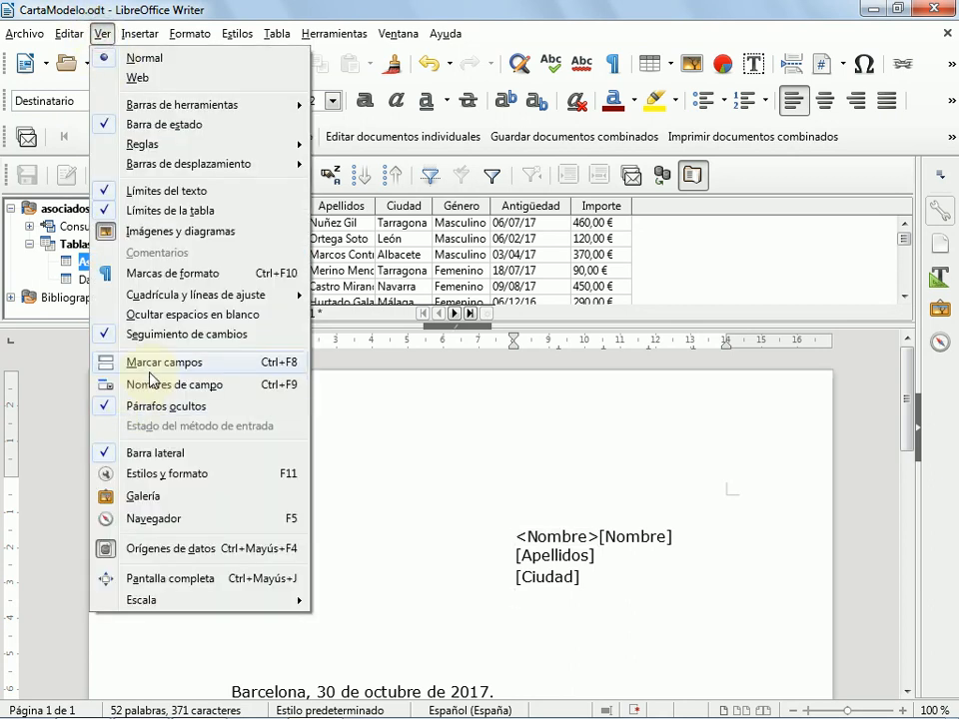
pyautogui.click(150, 370)
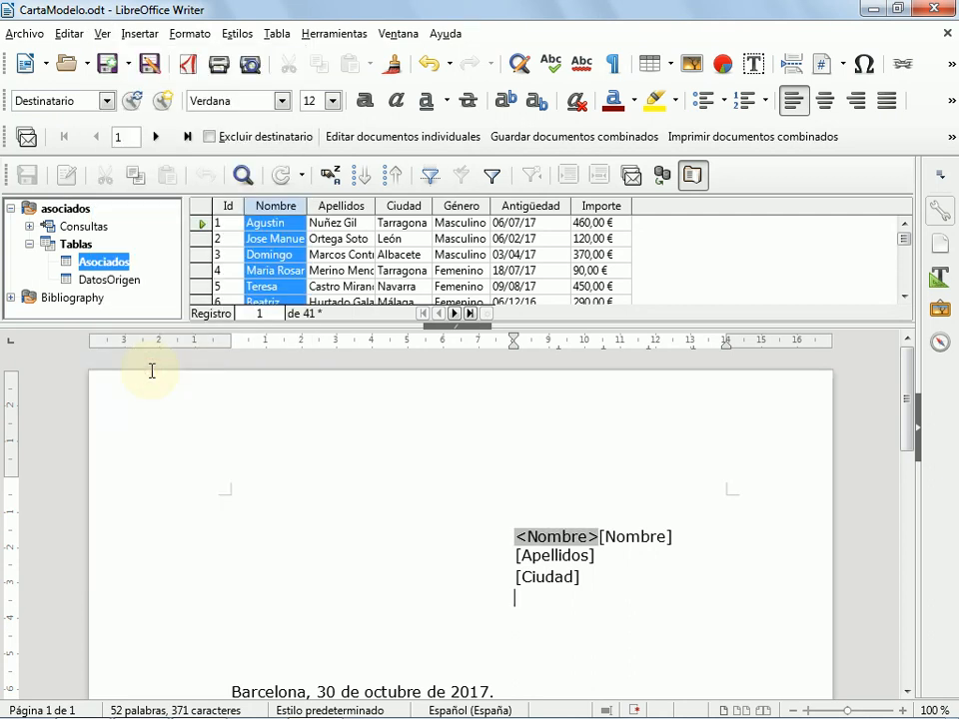
# Step: Add the Apellidos field after the Nombre field, separated by a space, and start a new line before the placeholders
pyautogui.click(598, 537)
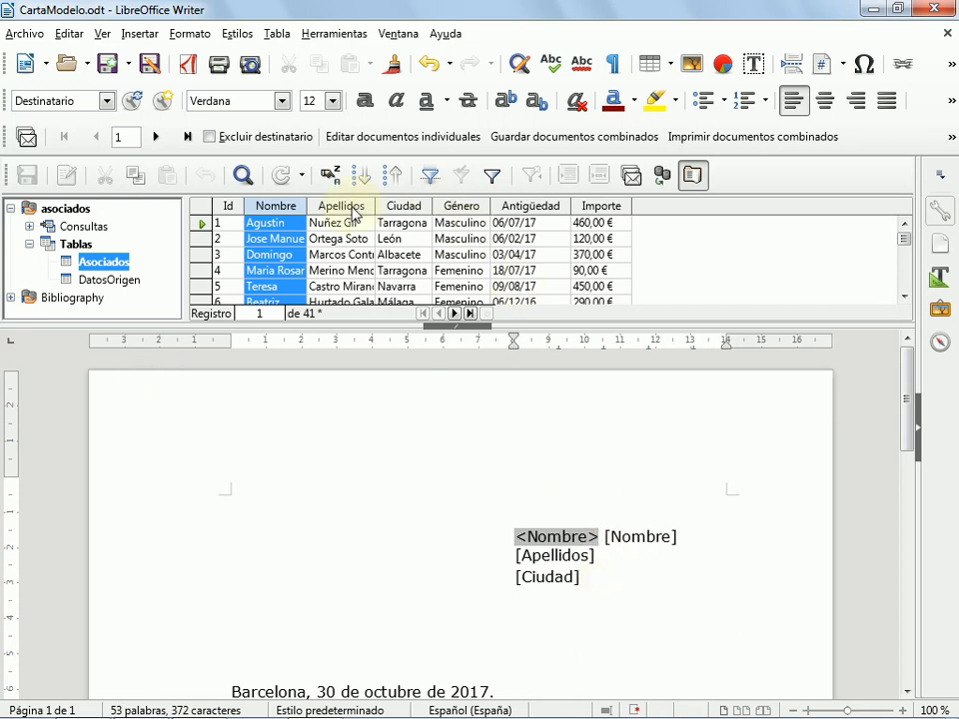
pyautogui.moveTo(351, 212); pyautogui.dragTo(605, 541)
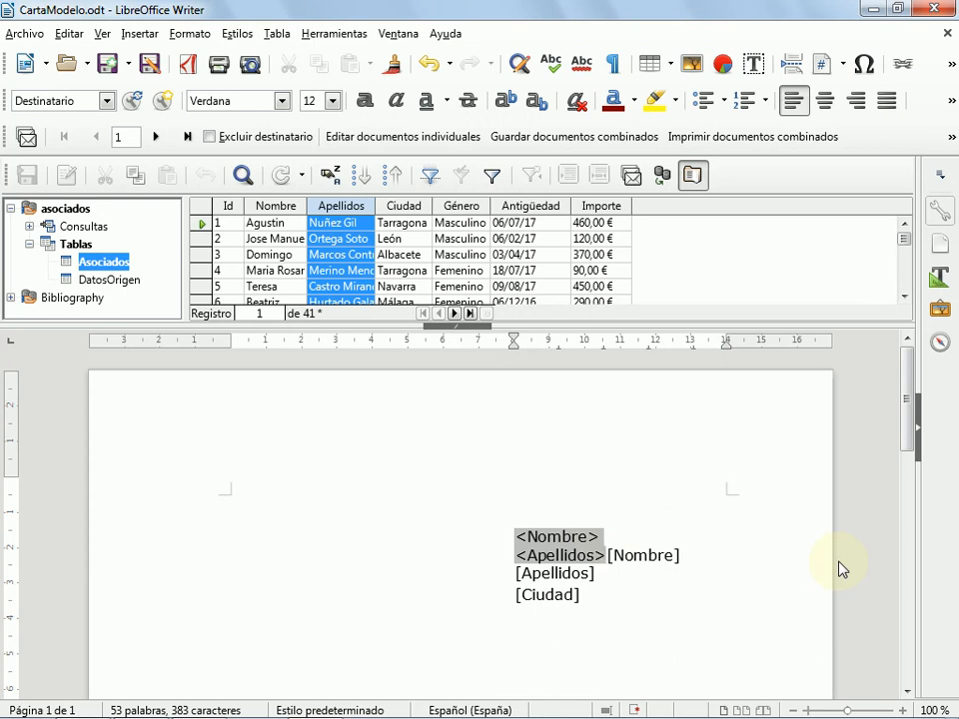
pyautogui.press('Return')
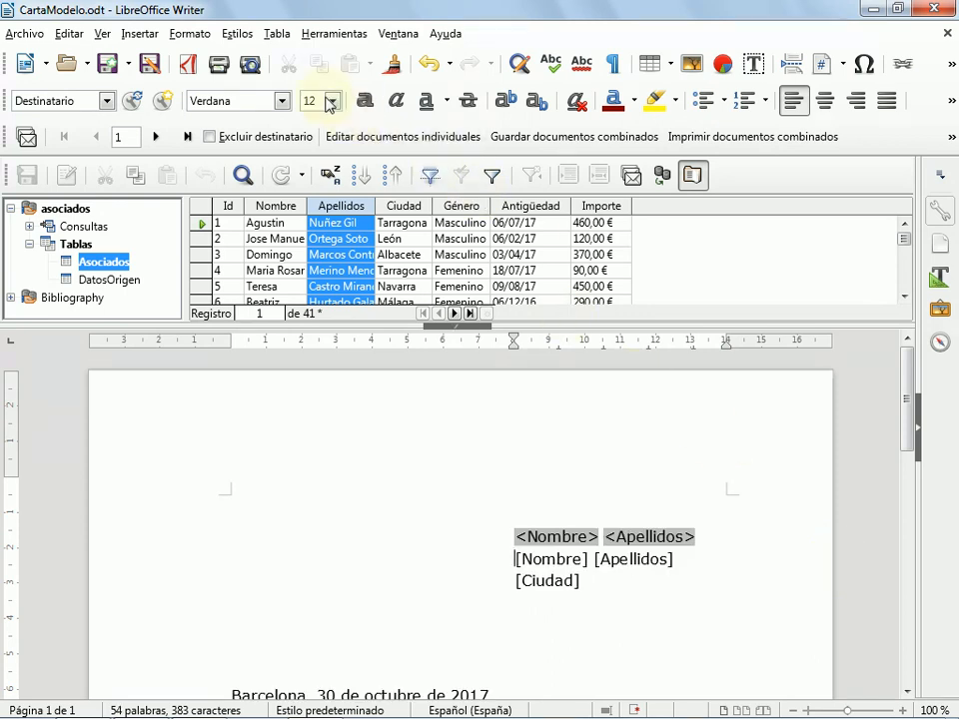
# Step: Insert the Ciudad field on the recipient block's second line and delete the [Nombre] [Apellidos] [Ciudad] placeholders
pyautogui.moveTo(402, 206); pyautogui.dragTo(520, 565)
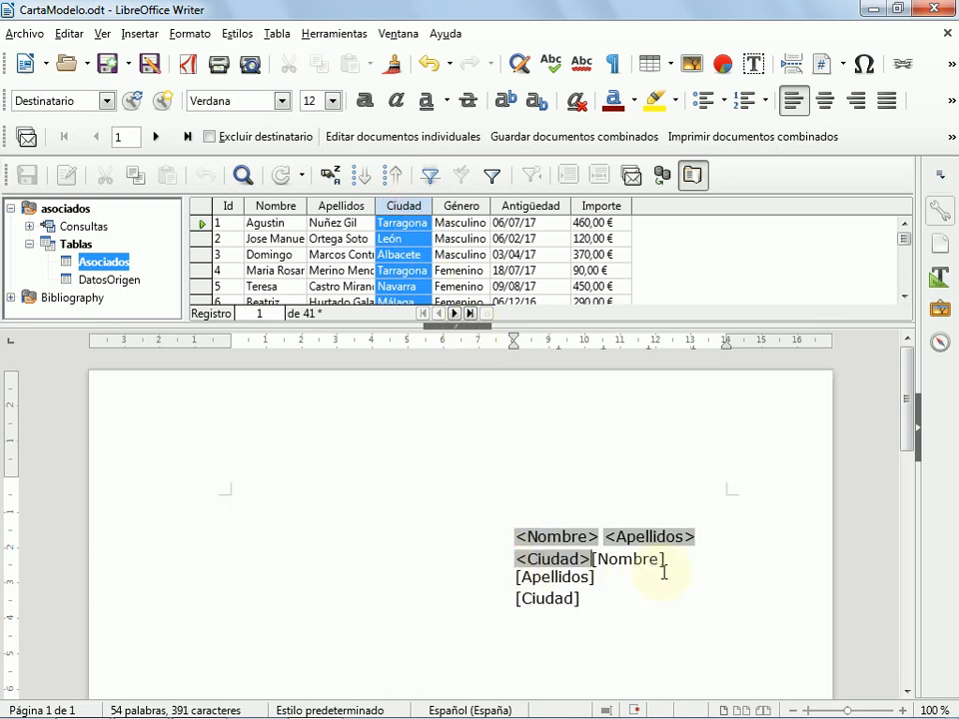
pyautogui.moveTo(621, 594); pyautogui.dragTo(597, 559)
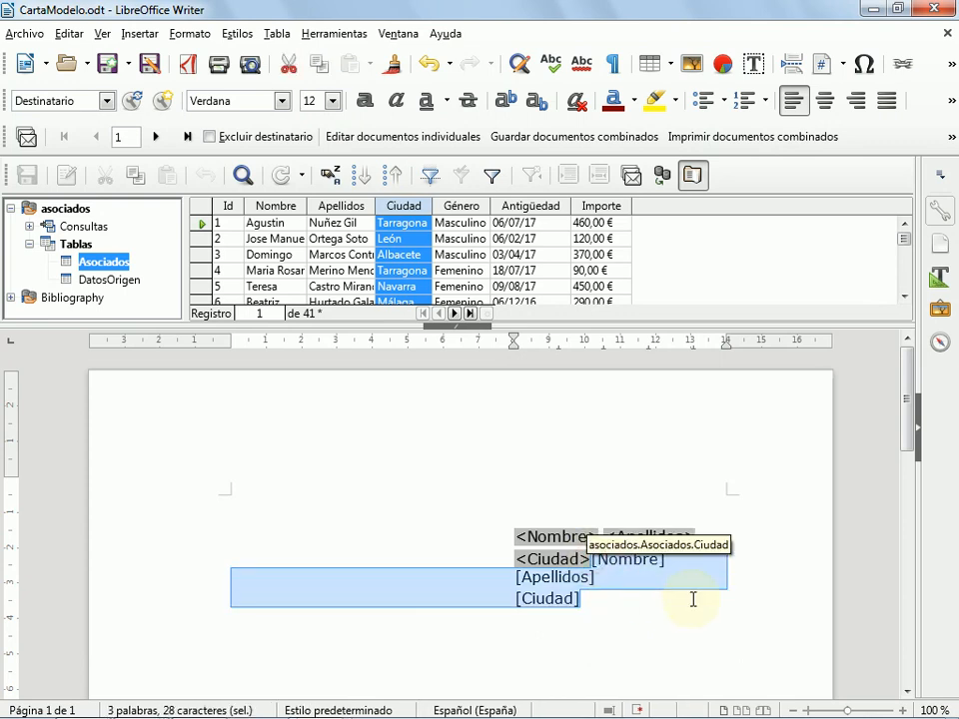
pyautogui.press('Delete')
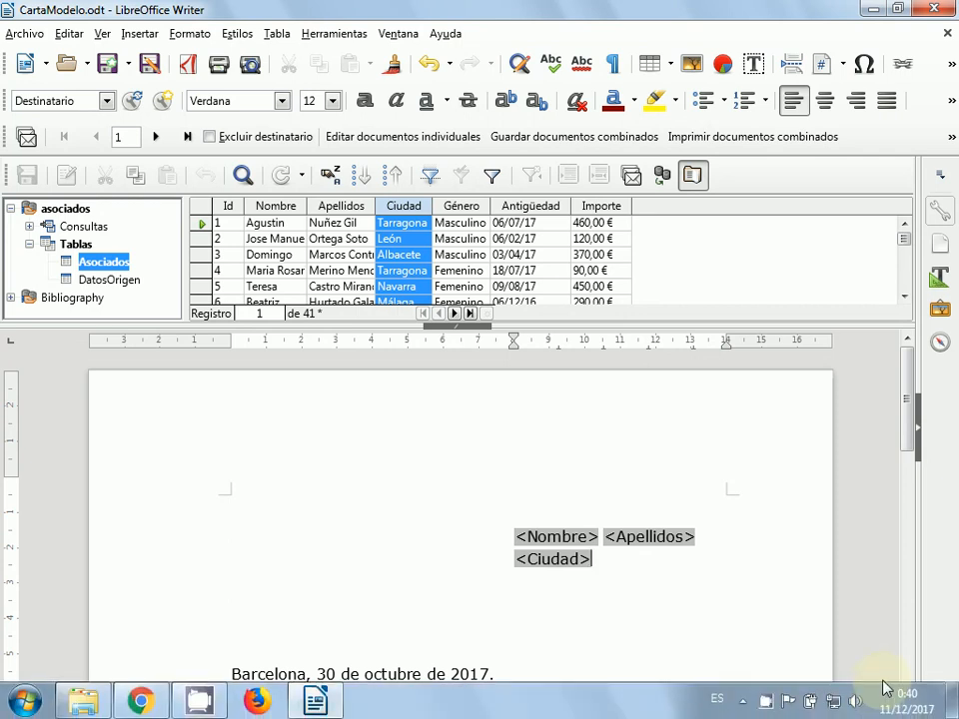
# Step: Replace the [Nombre] placeholder after "Estimado/a" in the greeting with the Nombre field
pyautogui.click(798, 607)
pyautogui.scroll(-5, 797, 607)
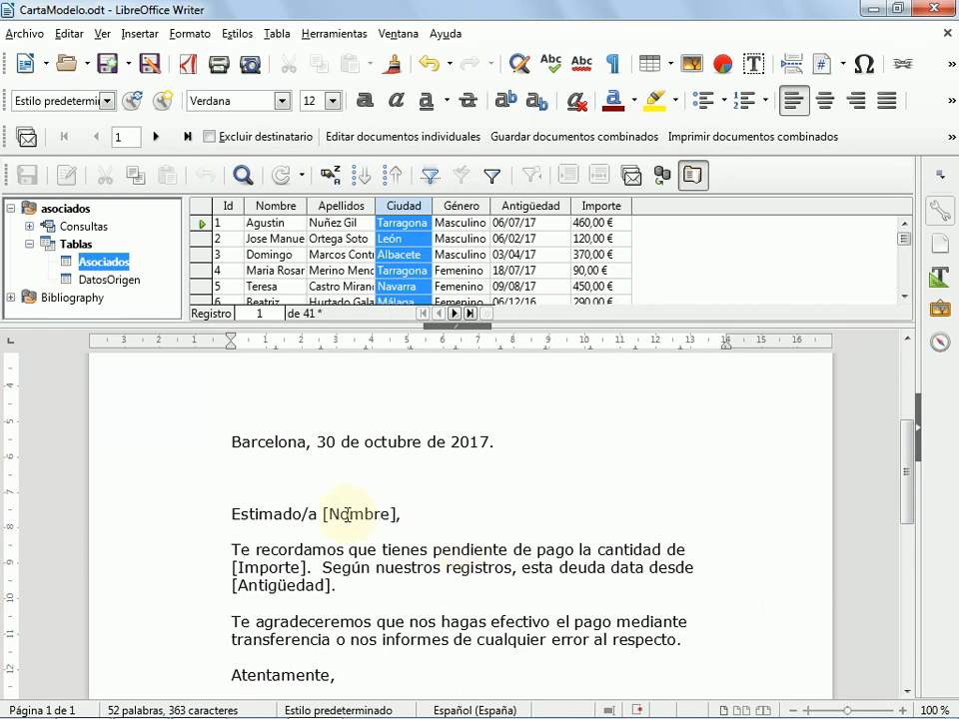
pyautogui.moveTo(322, 513); pyautogui.dragTo(397, 514)
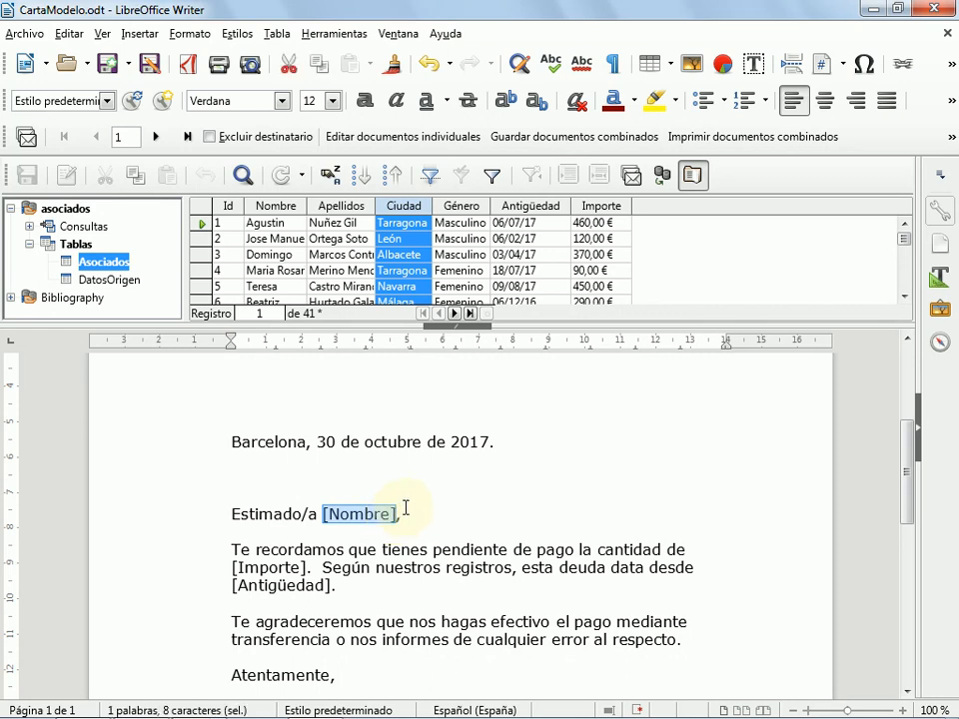
pyautogui.press('Delete')
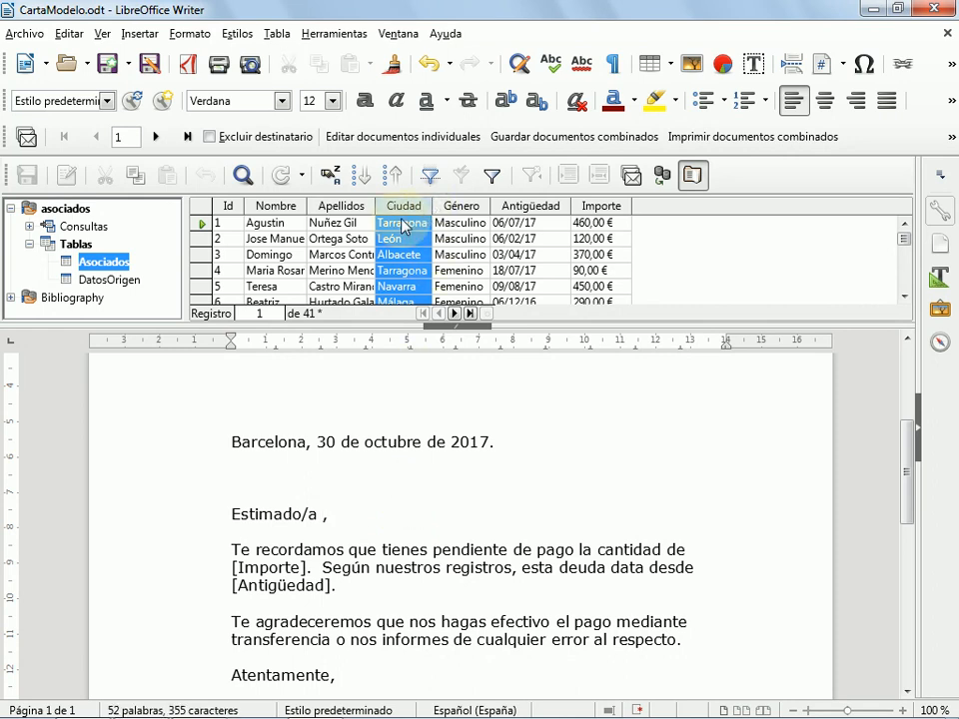
pyautogui.click(280, 207)
pyautogui.moveTo(280, 207); pyautogui.dragTo(325, 407)
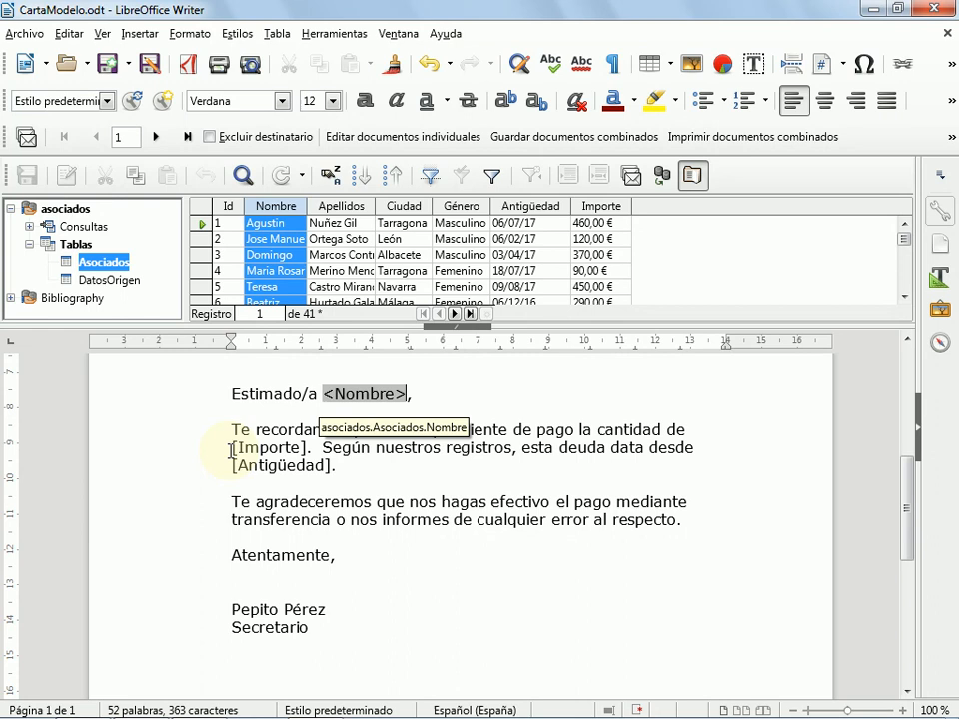
# Step: Replace the [Importe] placeholder in the letter's first paragraph with the Importe field
pyautogui.click(582, 208)
pyautogui.moveTo(581, 208); pyautogui.dragTo(235, 440)
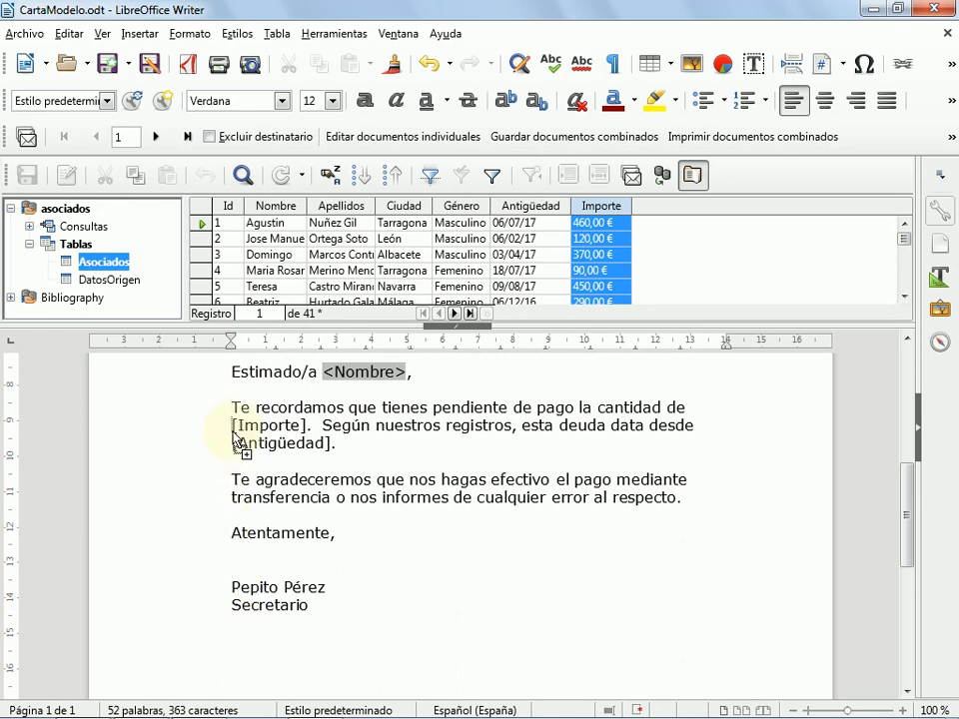
pyautogui.moveTo(233, 432); pyautogui.dragTo(233, 428)
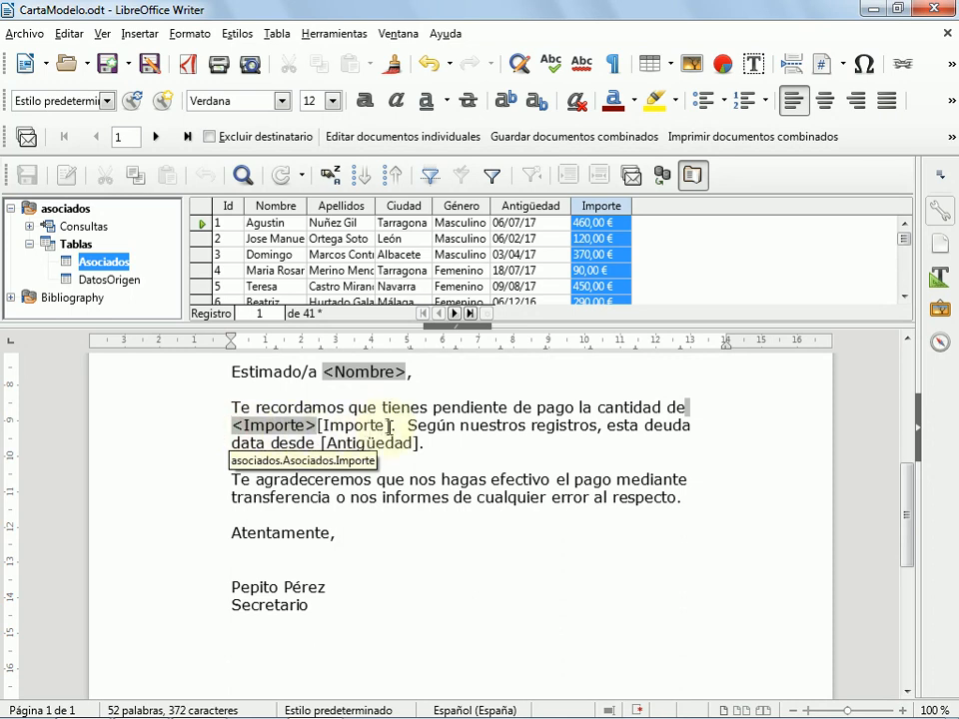
pyautogui.moveTo(390, 427); pyautogui.dragTo(317, 427)
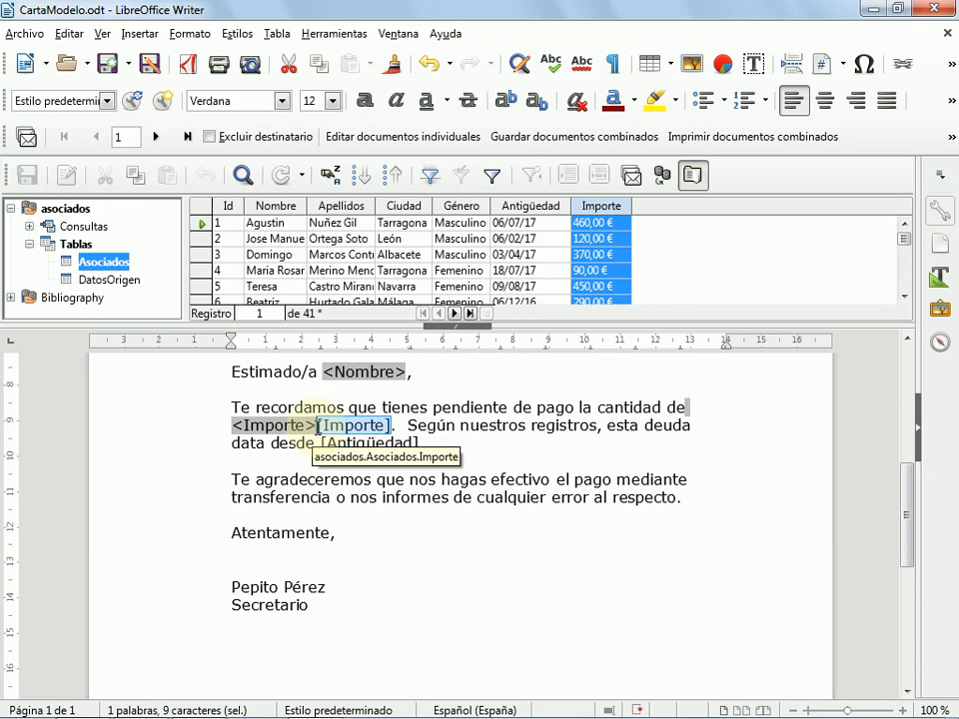
pyautogui.press('Delete')
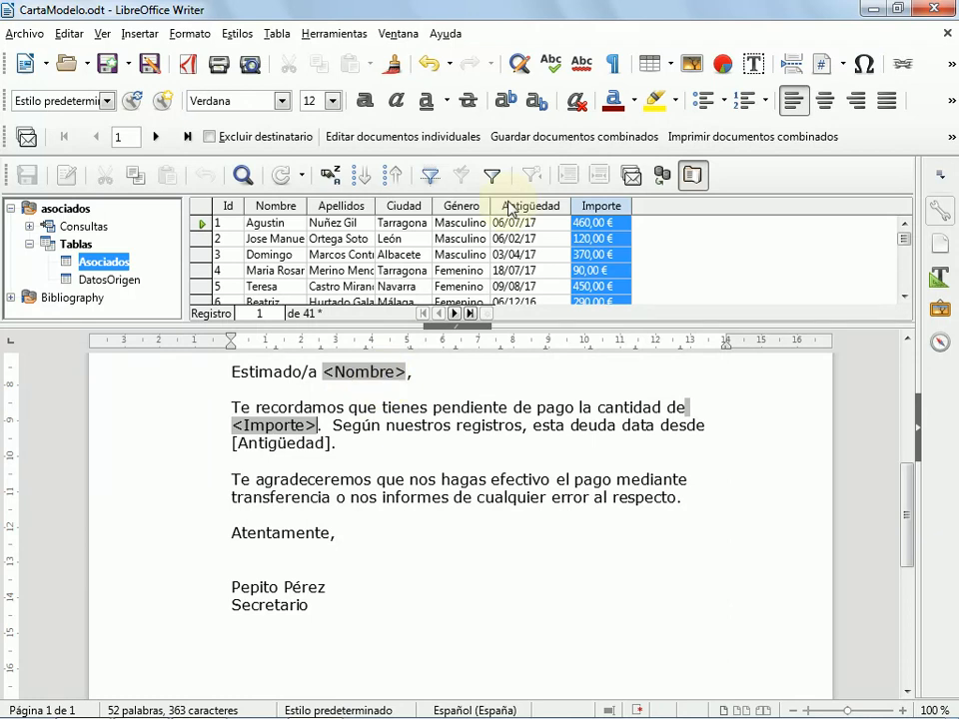
# Step: Replace the [Antigüedad] placeholder at the end of the first paragraph with the Antigüedad field
pyautogui.moveTo(514, 206); pyautogui.dragTo(237, 451)
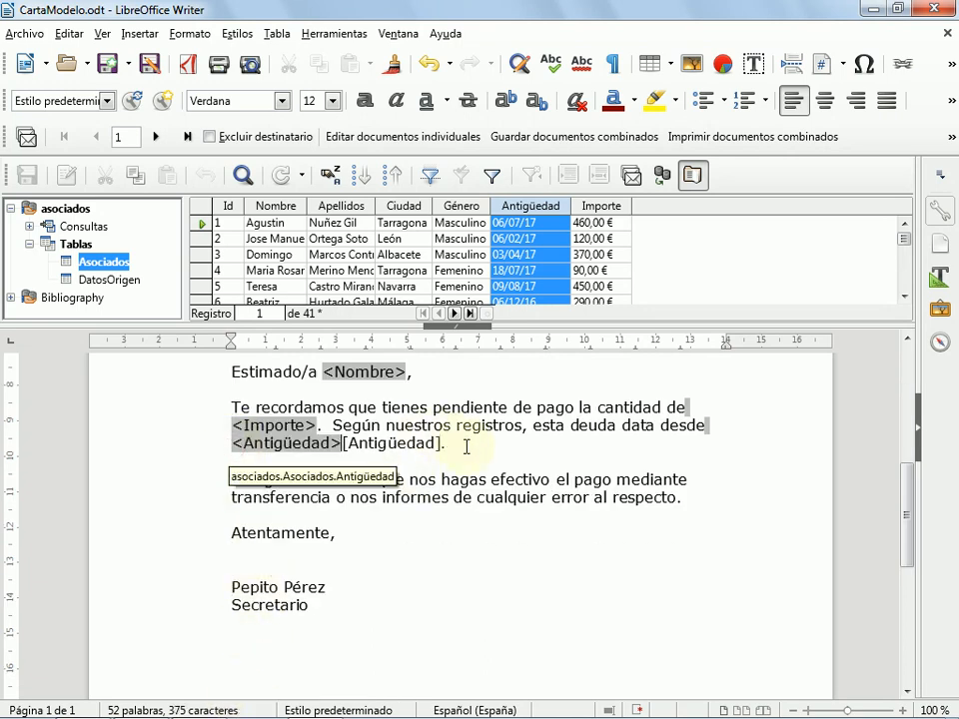
pyautogui.moveTo(441, 443); pyautogui.dragTo(343, 451)
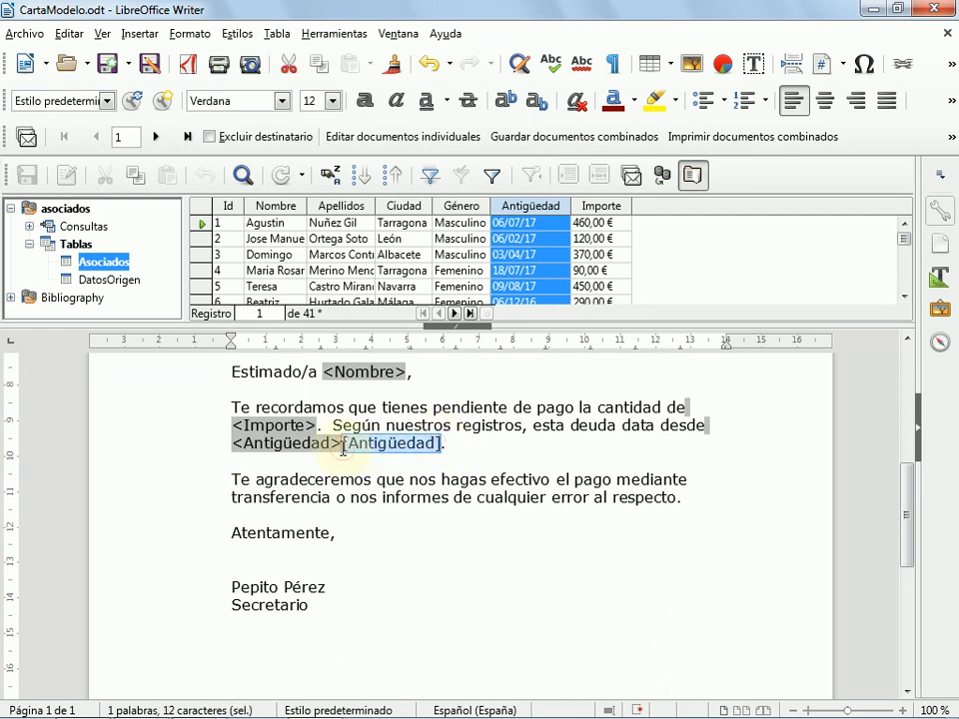
pyautogui.press('Delete')
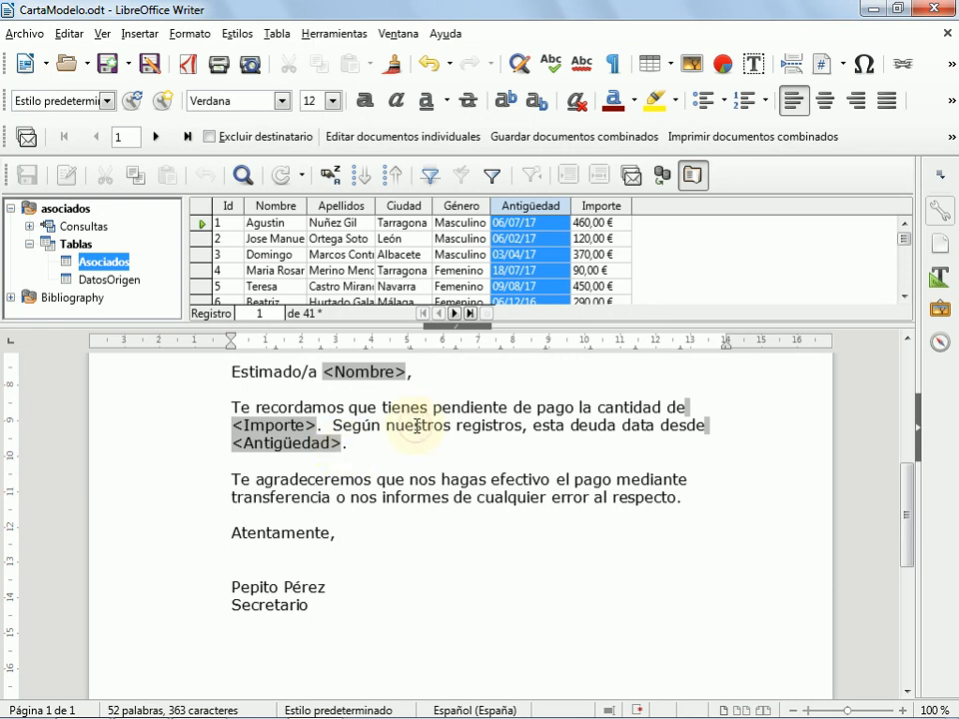
pyautogui.click(413, 422)
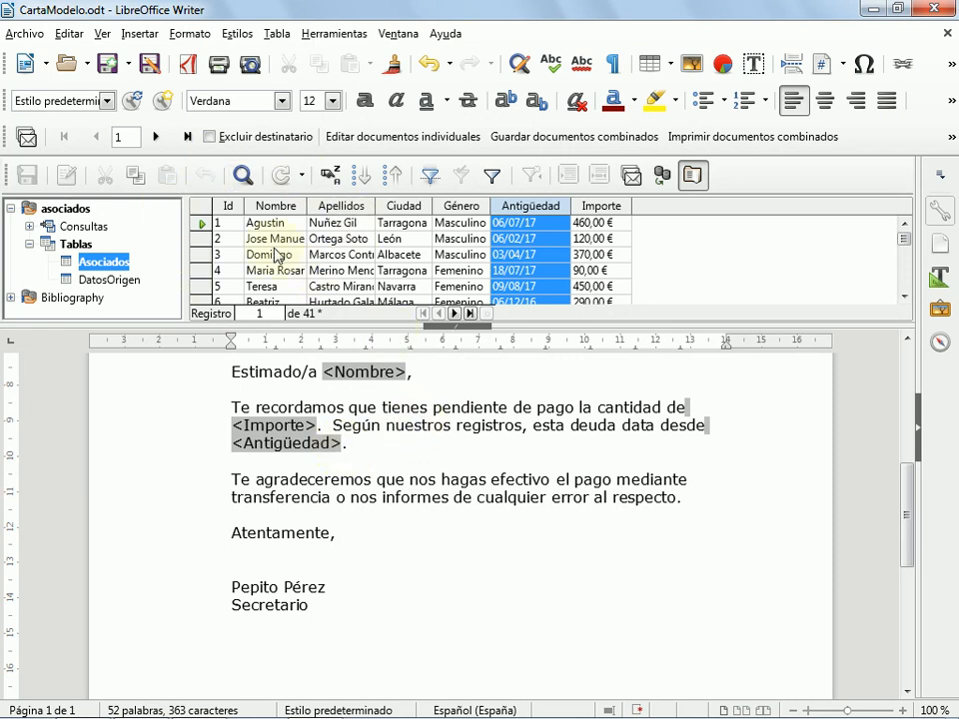
# Step: Hide the data sources shown above the letter, leaving the mail merge wizard closed
pyautogui.click(103, 37)
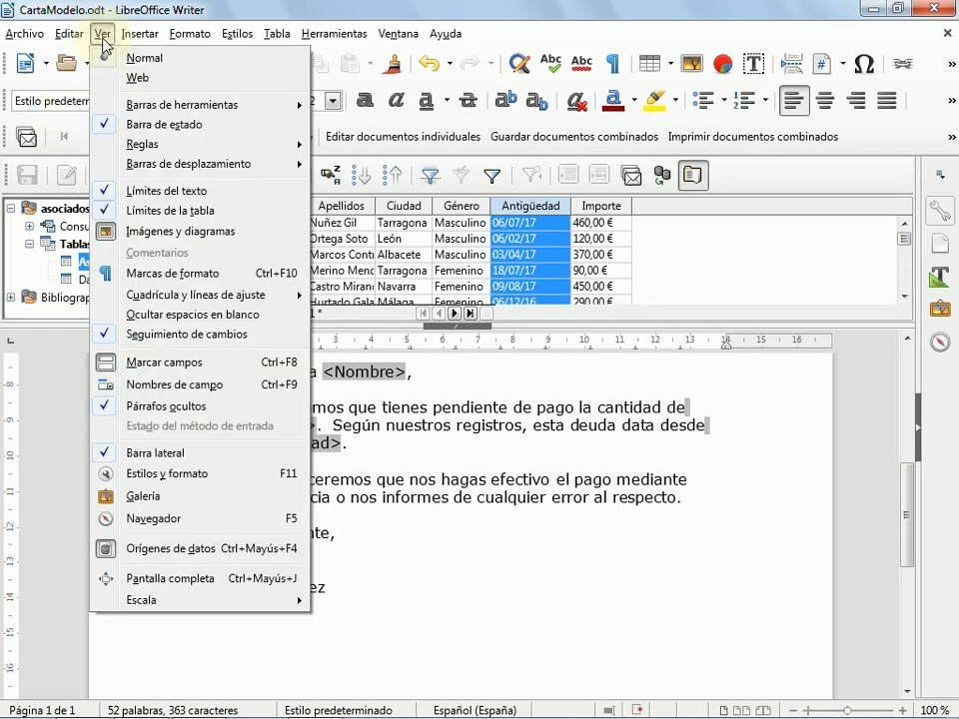
pyautogui.click(157, 551)
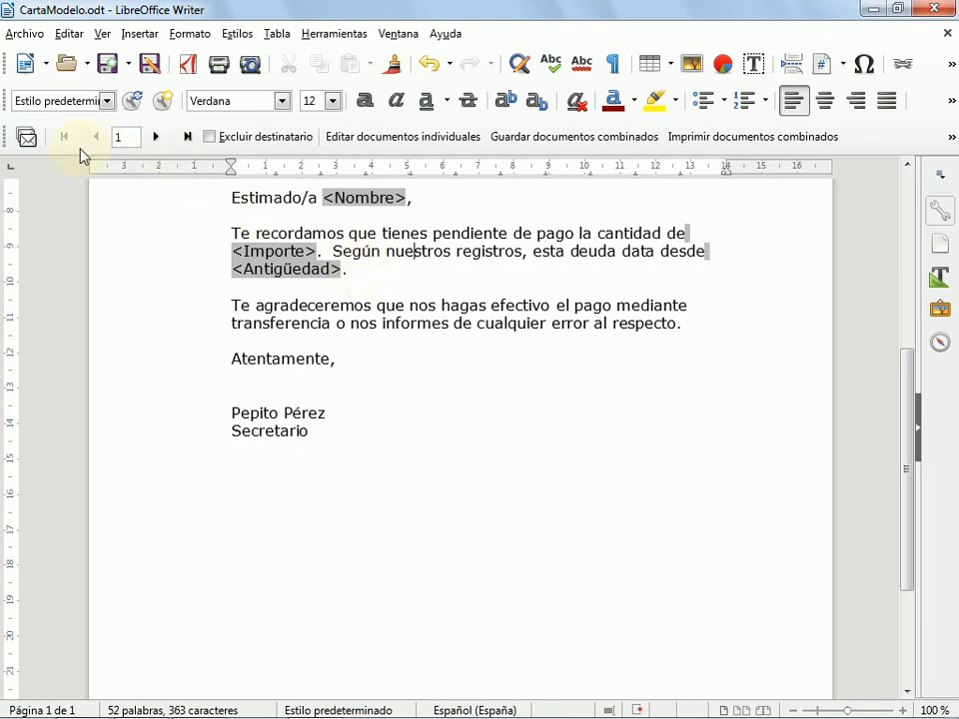
pyautogui.click(27, 139)
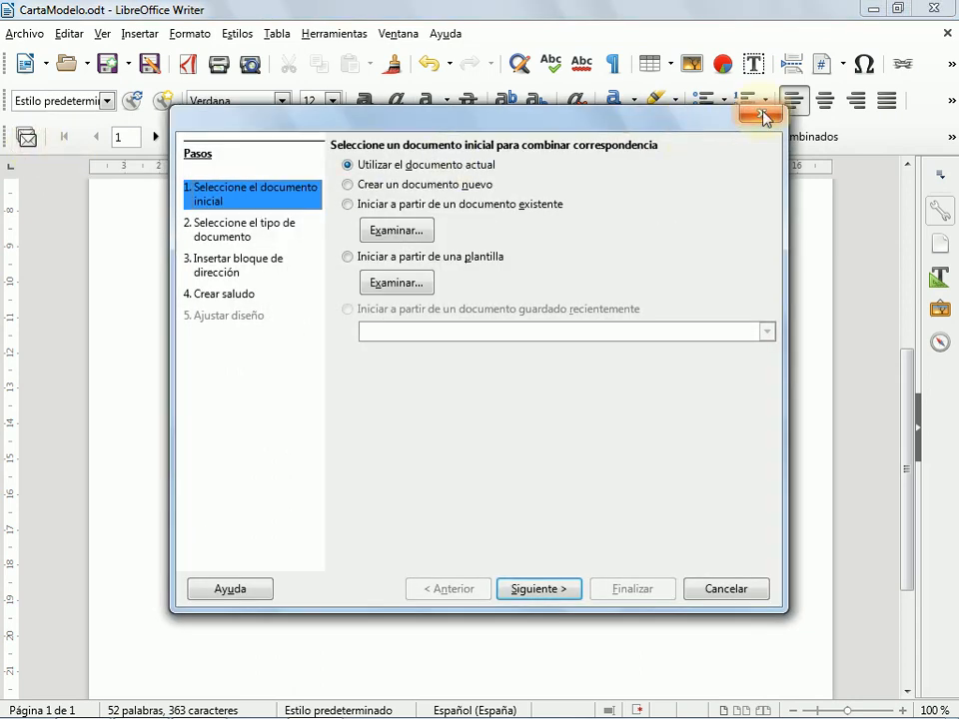
pyautogui.click(765, 117)
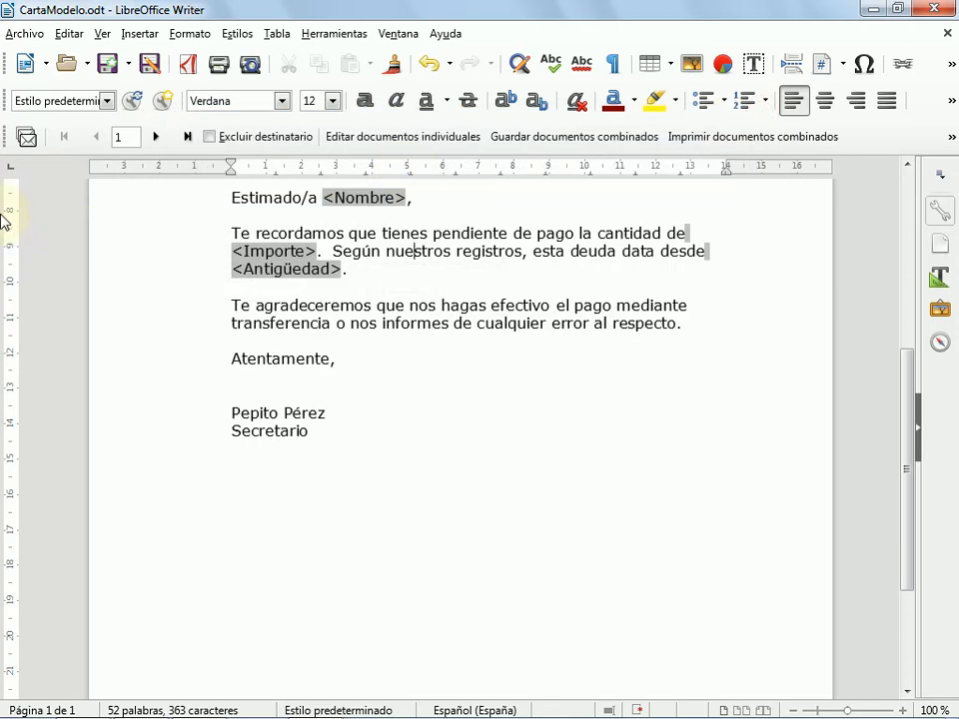
# Step: Preview the merged letter for several successive recipients, and go back to the third record
pyautogui.click(155, 139)
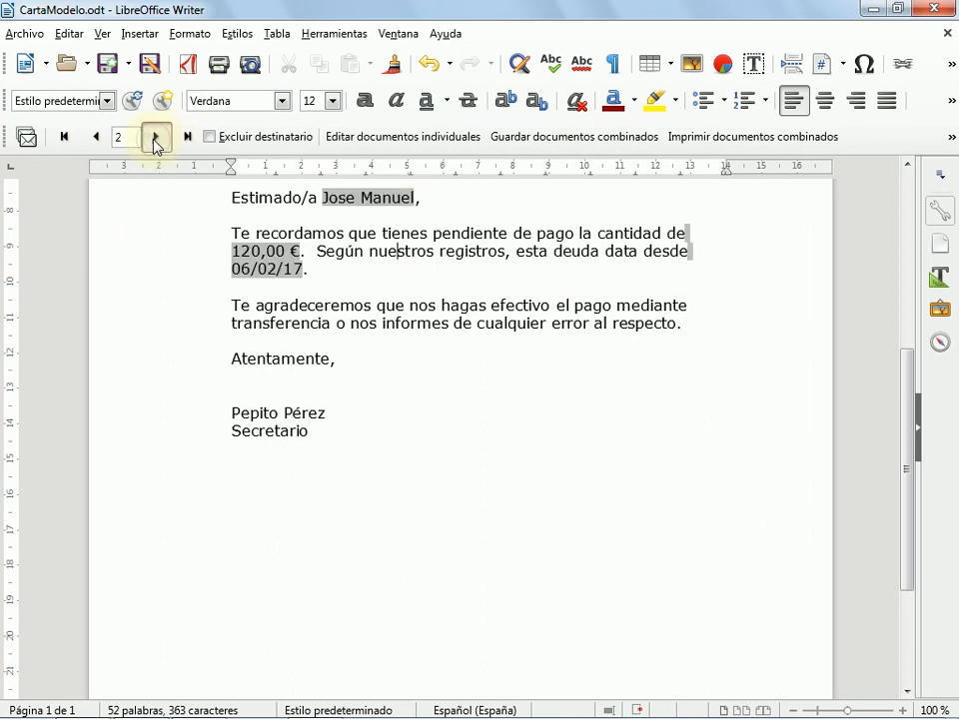
pyautogui.click(155, 139)
pyautogui.scroll(5, 191, 283)
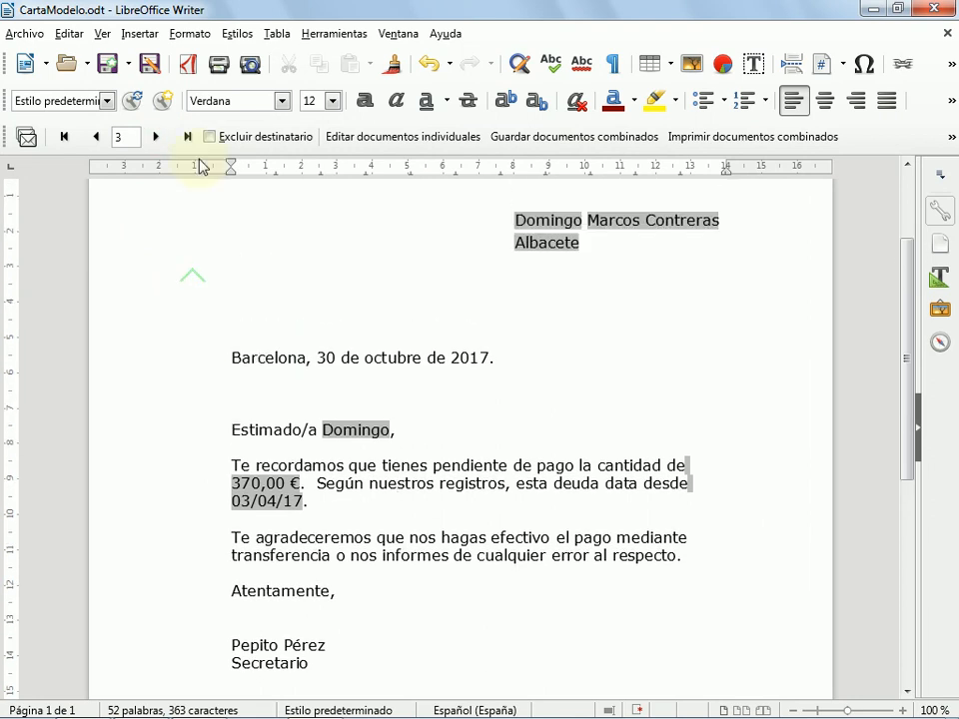
pyautogui.click(156, 137)
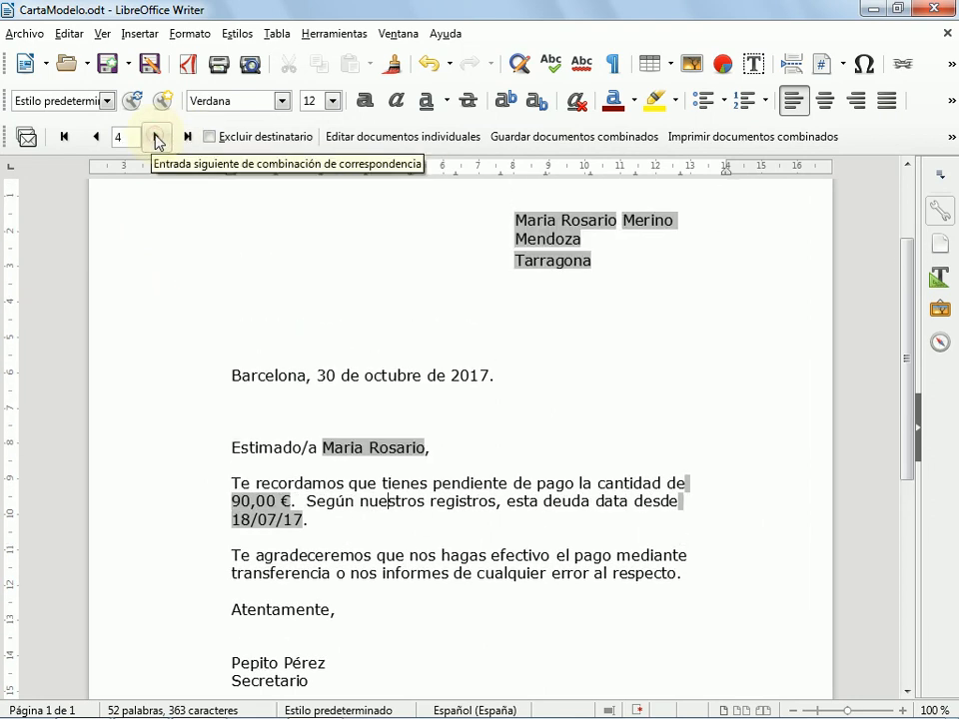
pyautogui.click(156, 139)
pyautogui.click(105, 145)
pyautogui.click(107, 147)
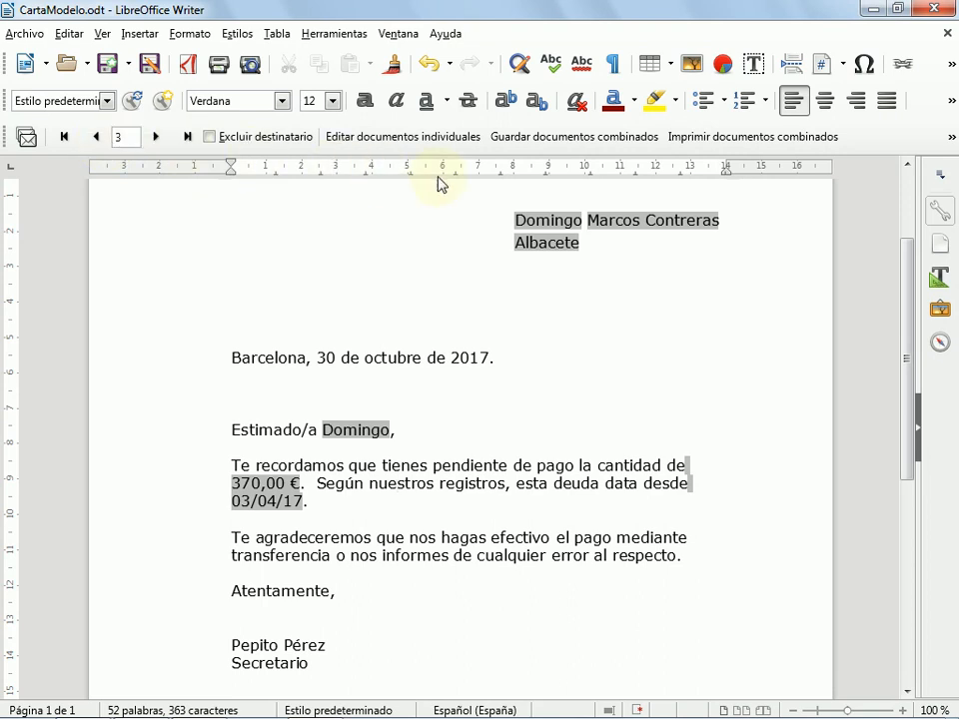
# Step: Examine the printer and record range options for printing the merged documents, without printing
pyautogui.click(716, 137)
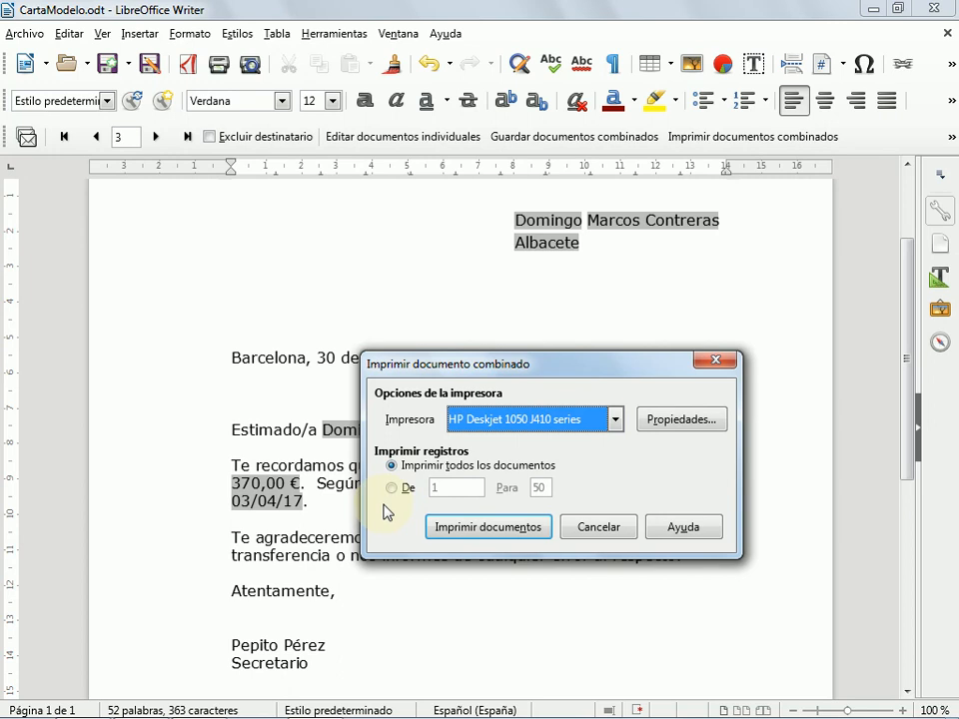
pyautogui.click(605, 534)
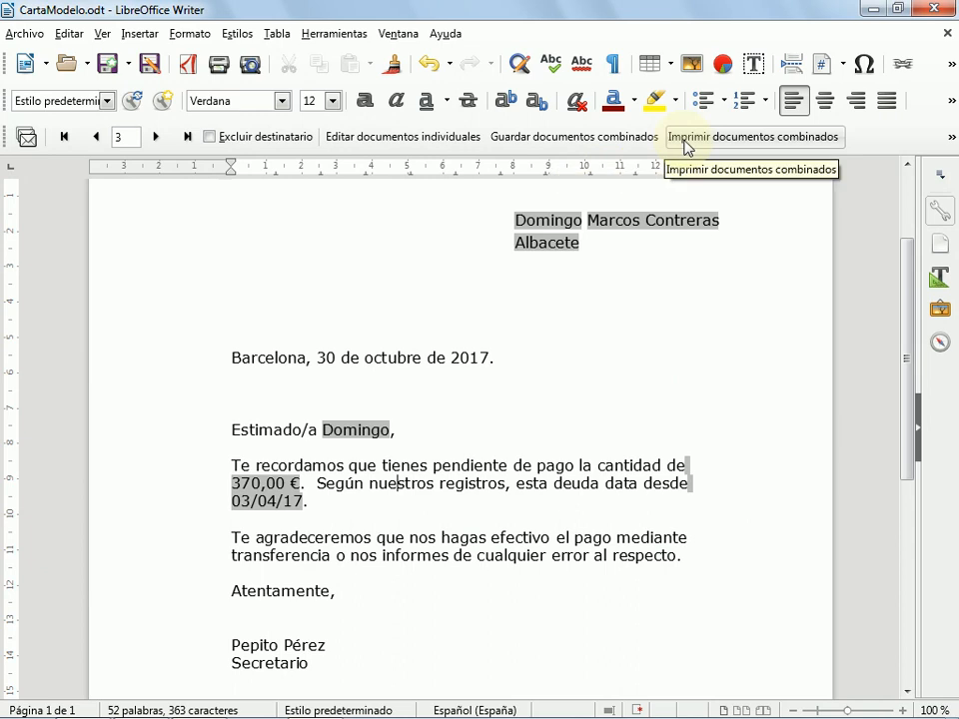
# Step: Save the merged letters as one single document named "Resultado de la combinación" in the Documentos library
pyautogui.click(550, 140)
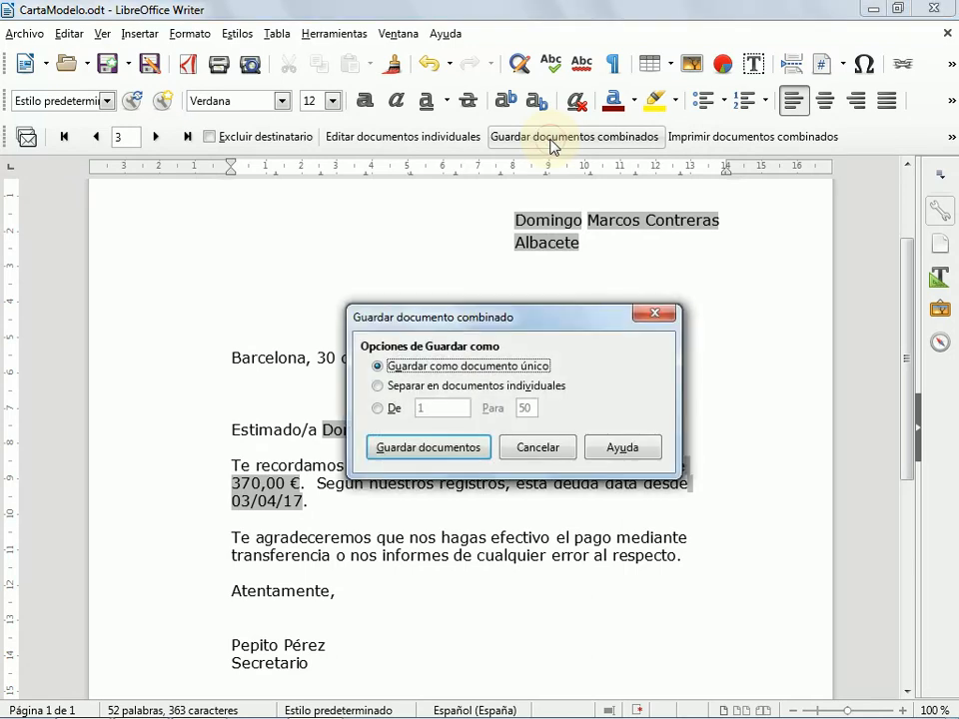
pyautogui.click(456, 387)
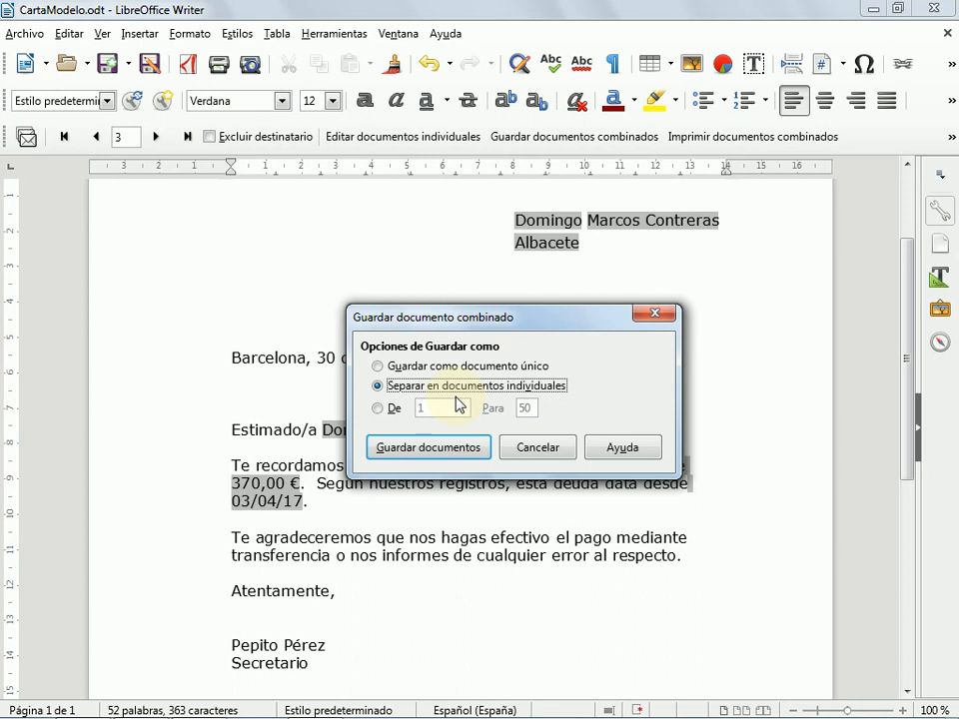
pyautogui.click(436, 368)
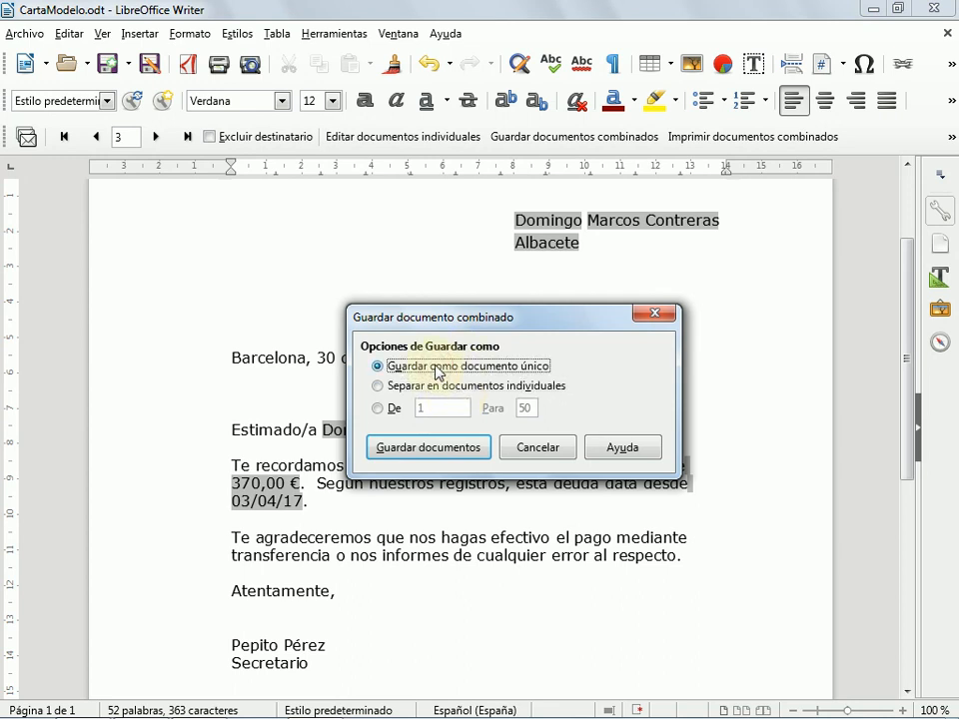
pyautogui.click(445, 454)
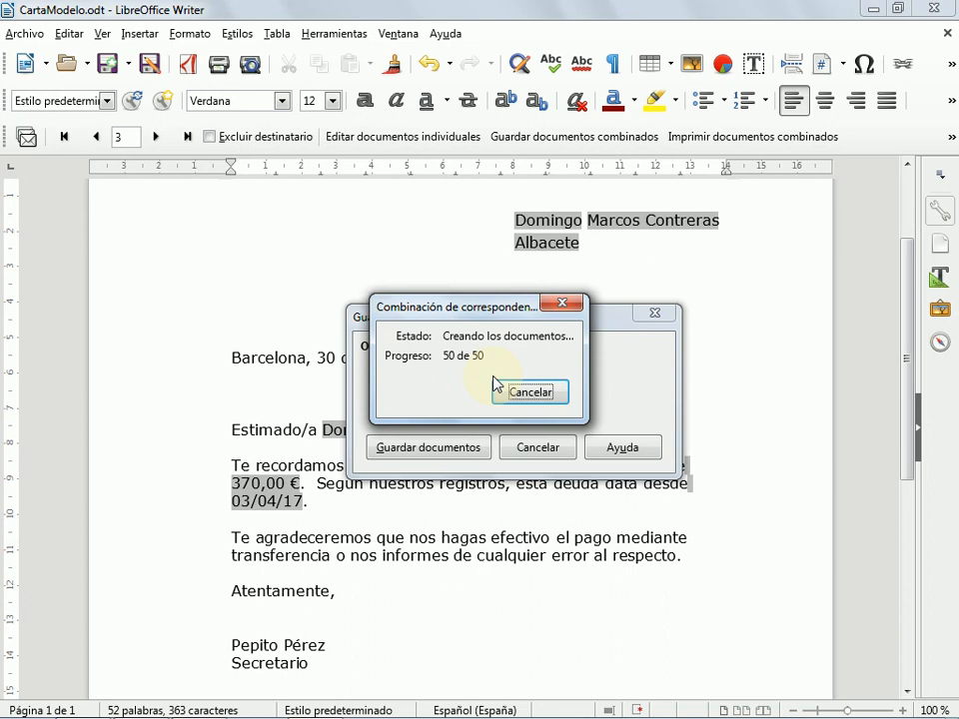
pyautogui.moveTo(516, 260); pyautogui.dragTo(442, 174)
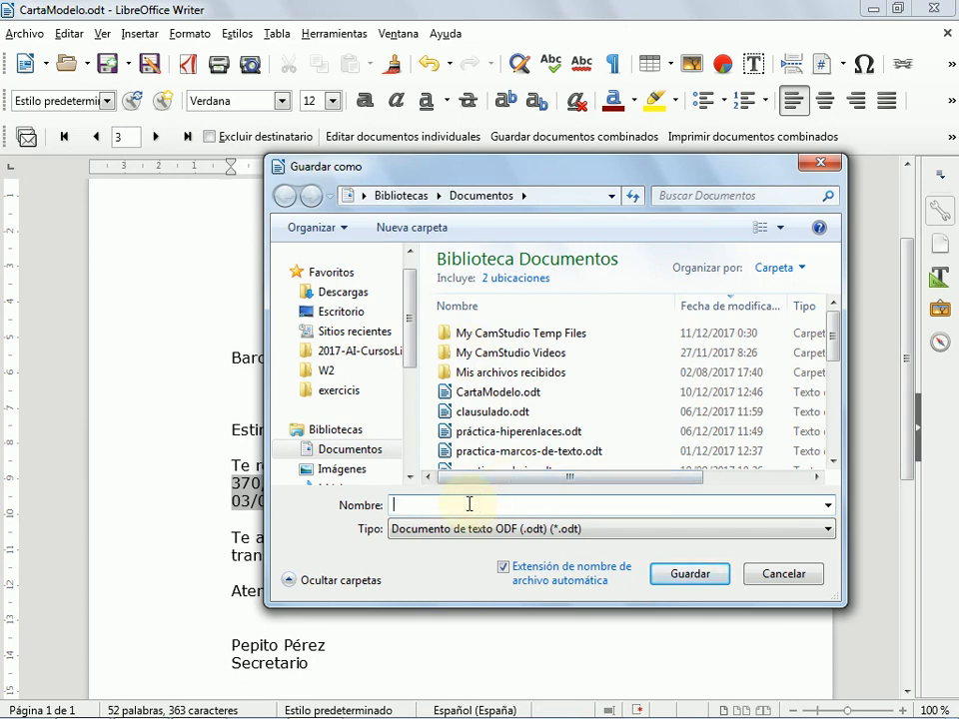
pyautogui.write('Resultado de la combinación')
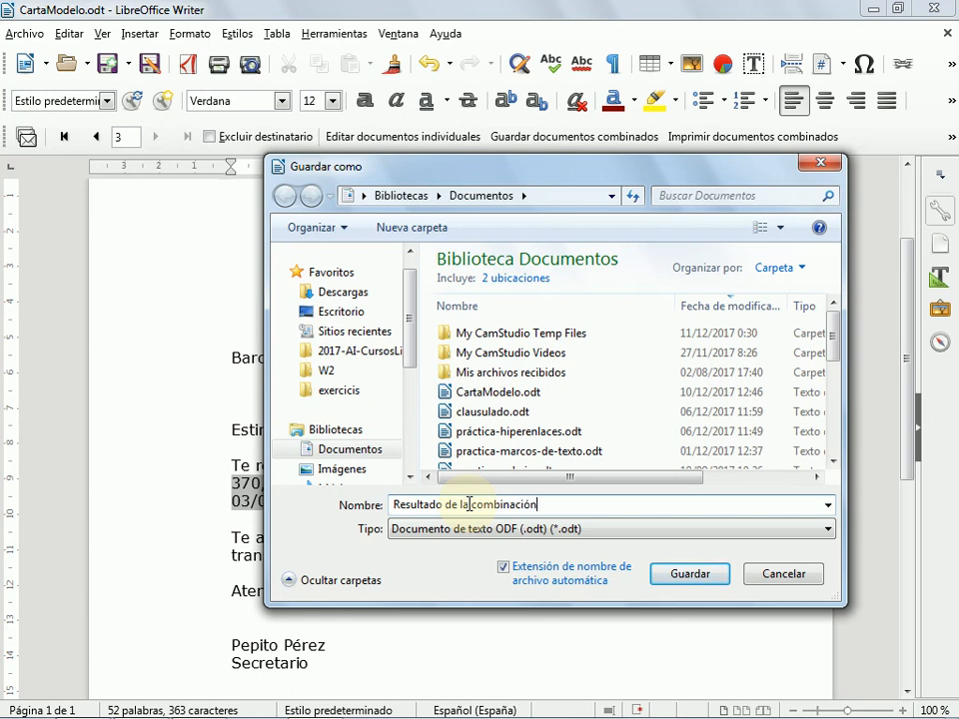
pyautogui.click(679, 574)
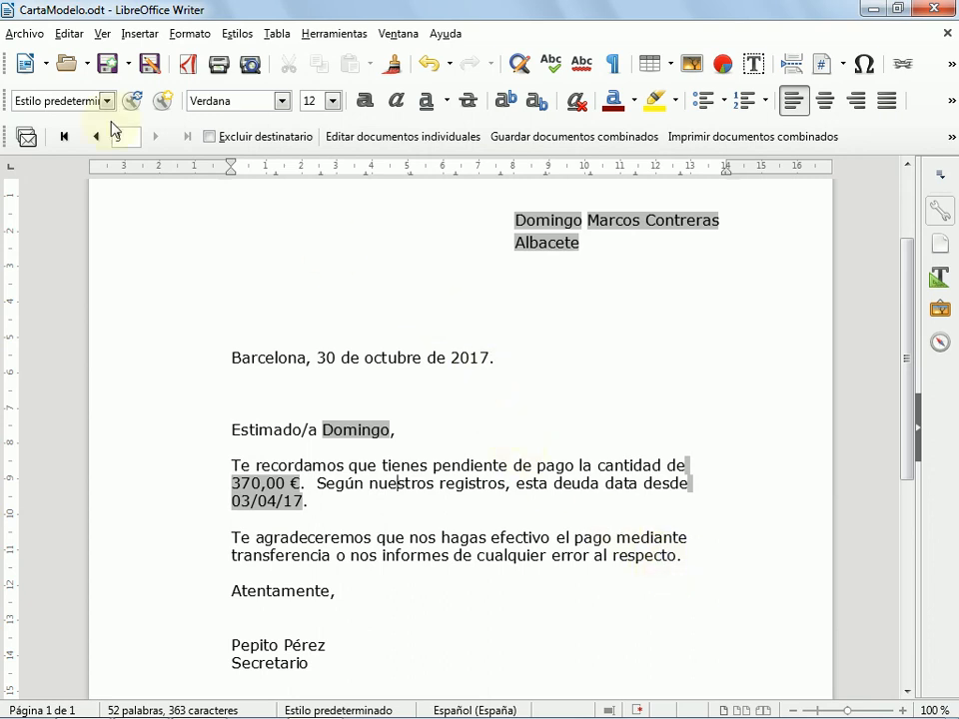
# Step: Open the merged file "Resultado de la combinación.odt" from the Documentos library
pyautogui.click(70, 65)
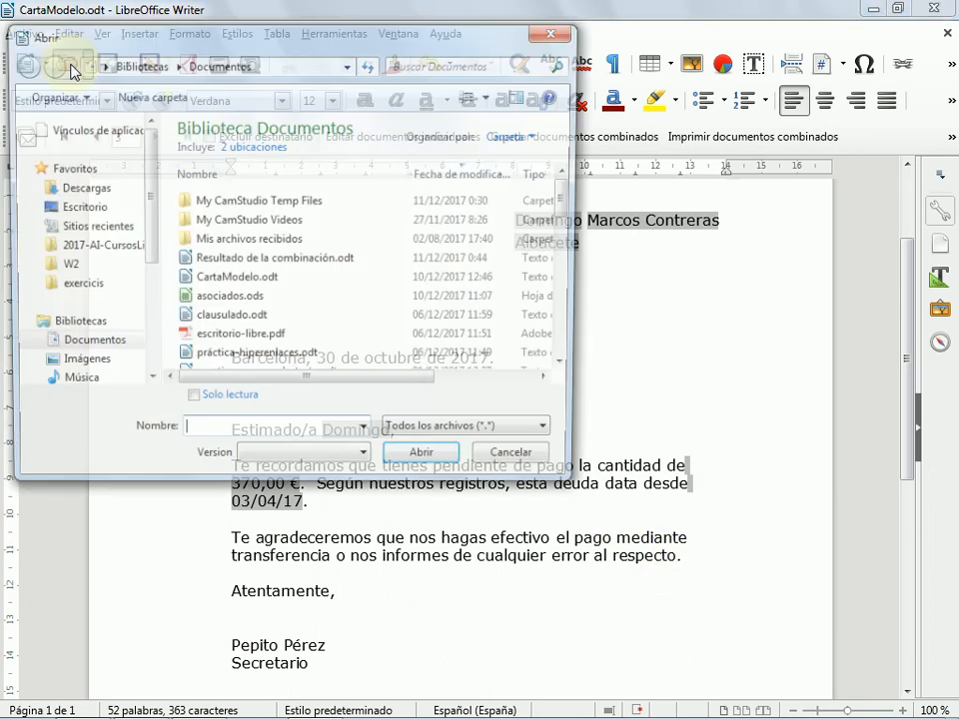
pyautogui.click(205, 264)
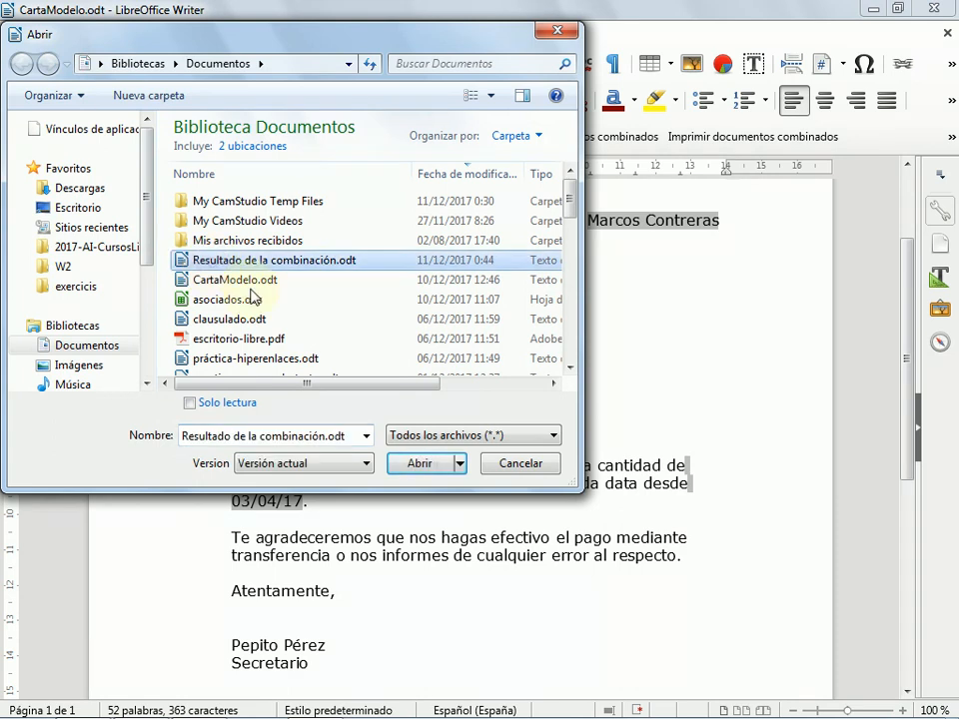
pyautogui.click(420, 468)
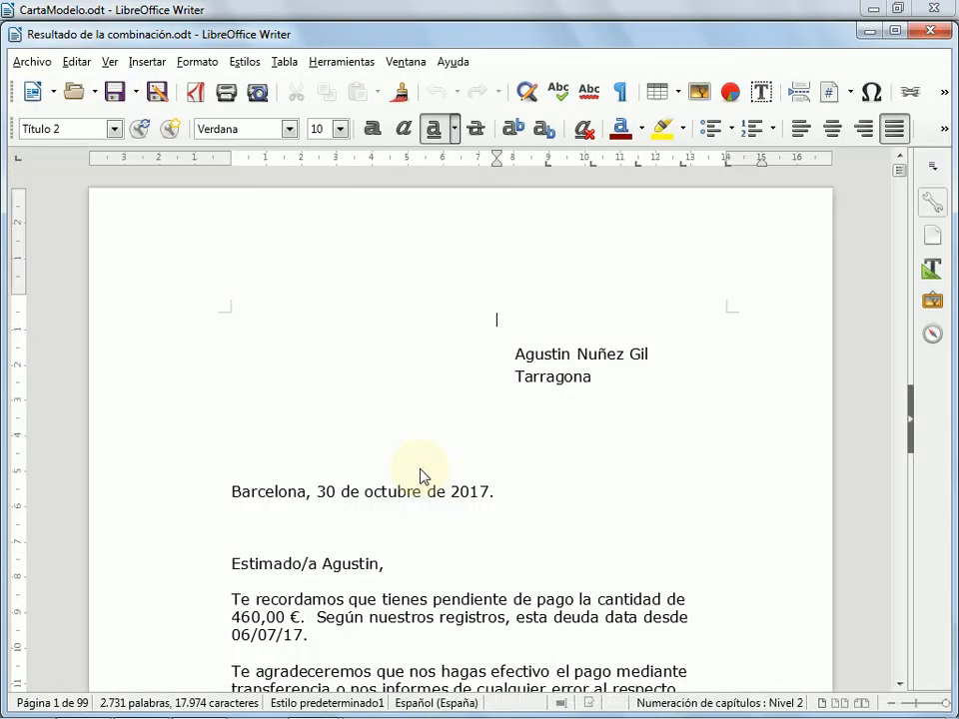
# Step: Look through the letters of the first several recipients in the merged document, and close that document
pyautogui.click(568, 424)
pyautogui.scroll(-3, 568, 426)
pyautogui.middleClick(567, 425)
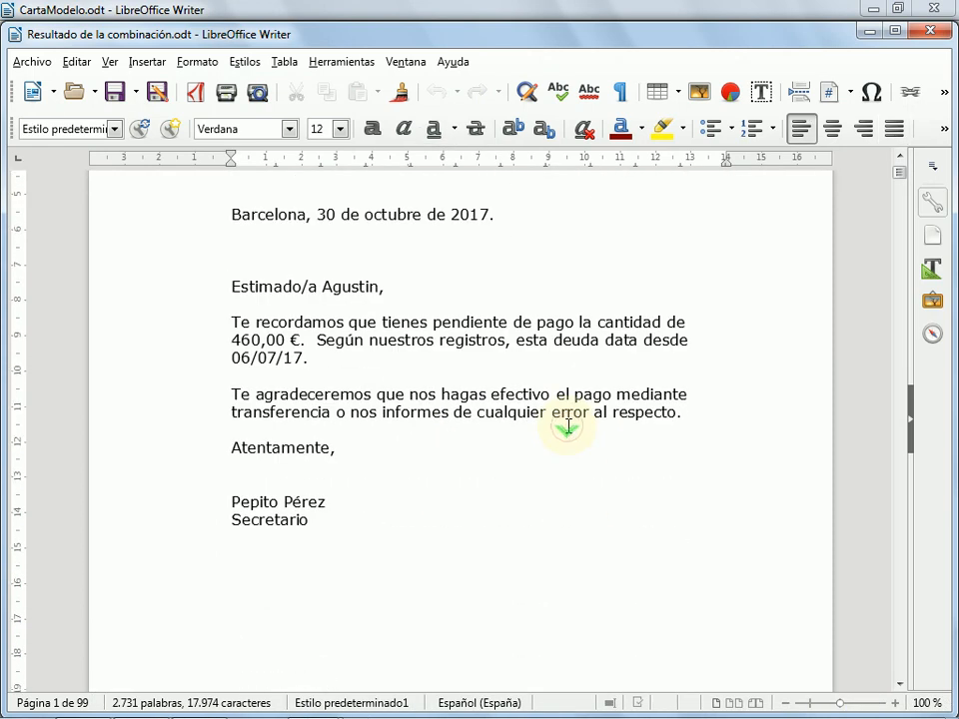
pyautogui.middleClick(568, 426)
pyautogui.middleClick(567, 426)
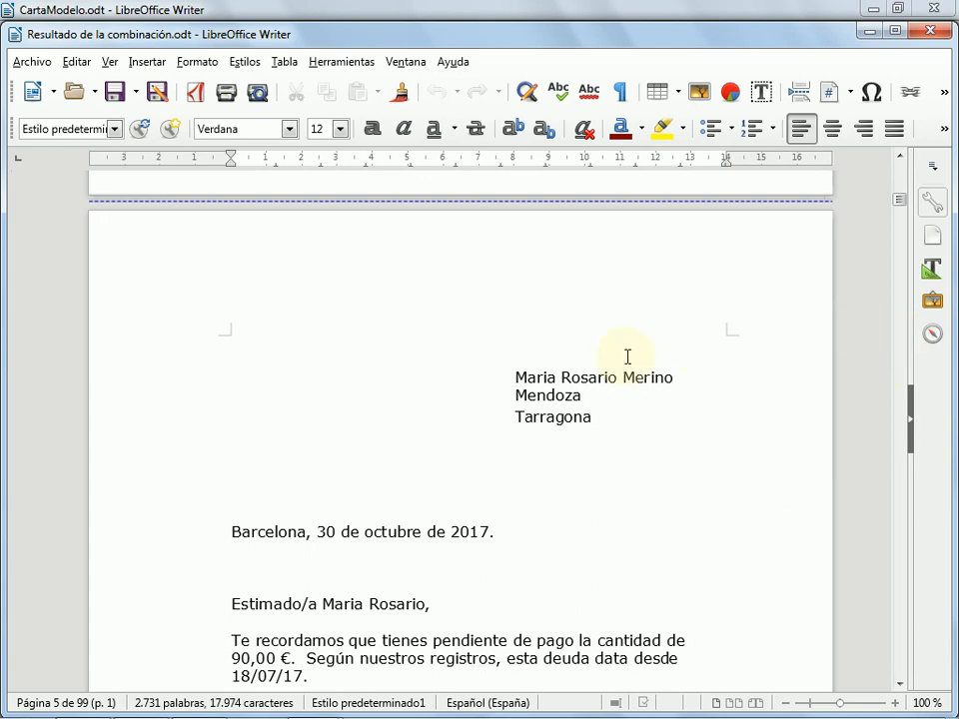
pyautogui.click(690, 215)
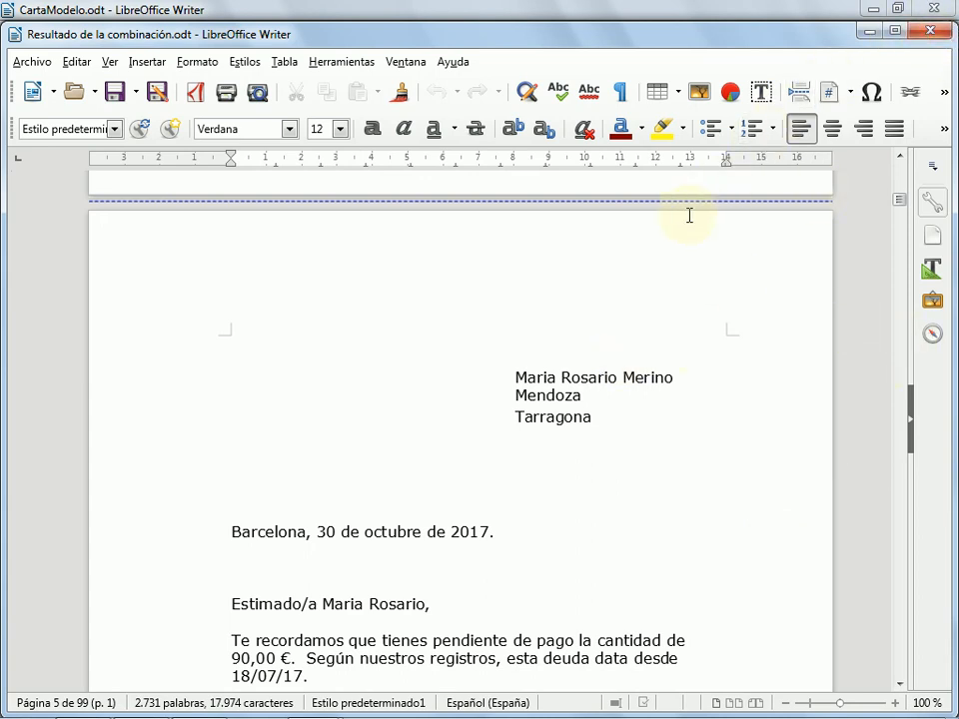
pyautogui.click(929, 36)
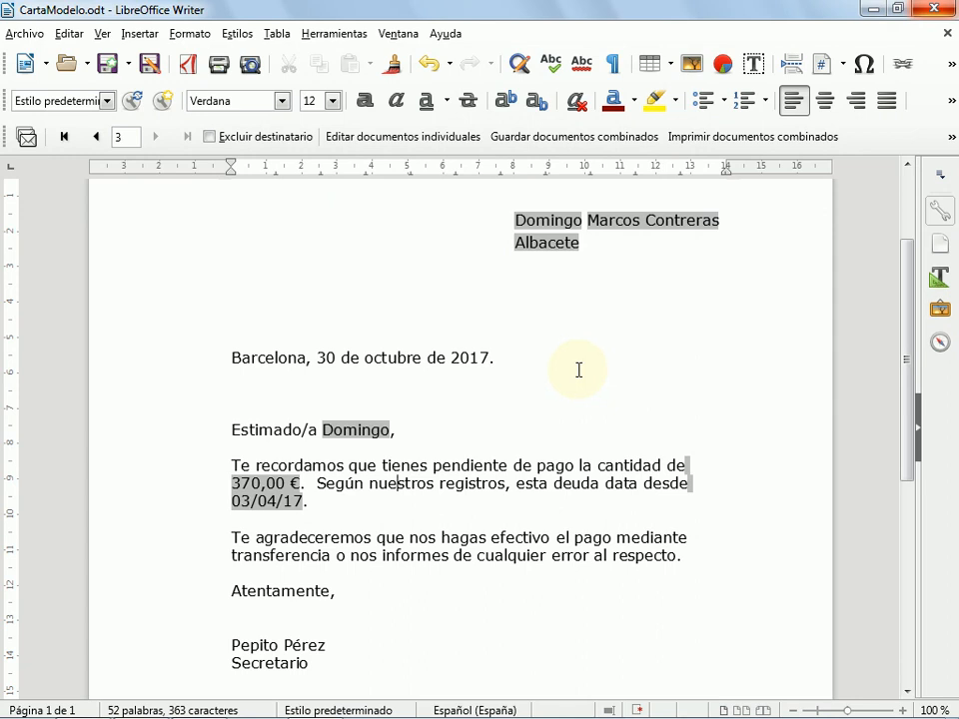
# Step: Save the changes to the letter CartaModelo.odt and close the document
pyautogui.click(105, 66)
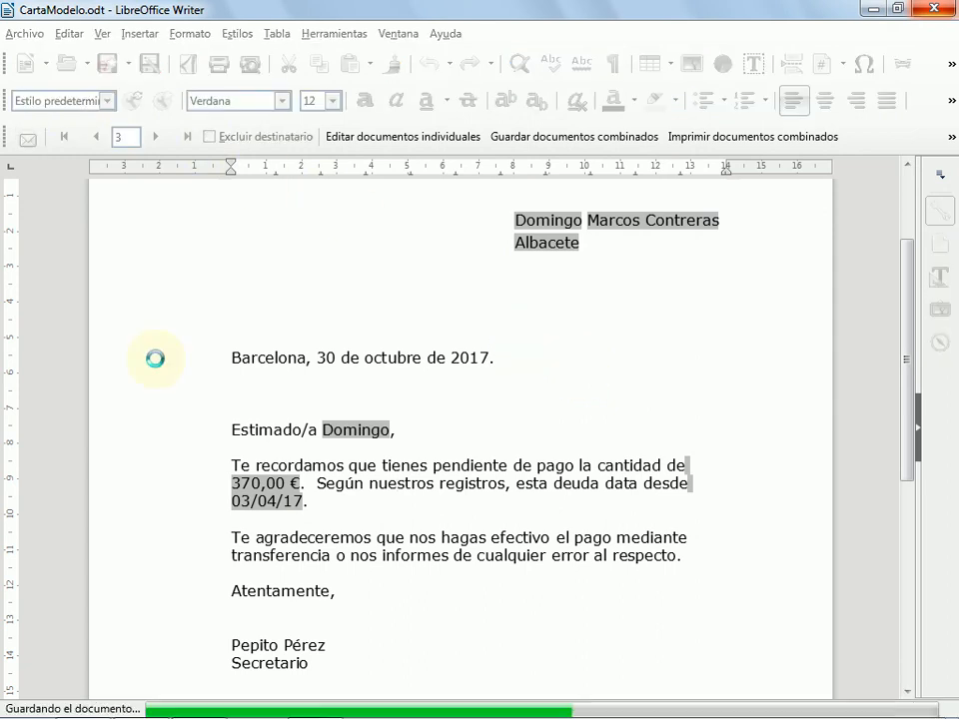
pyautogui.click(398, 483)
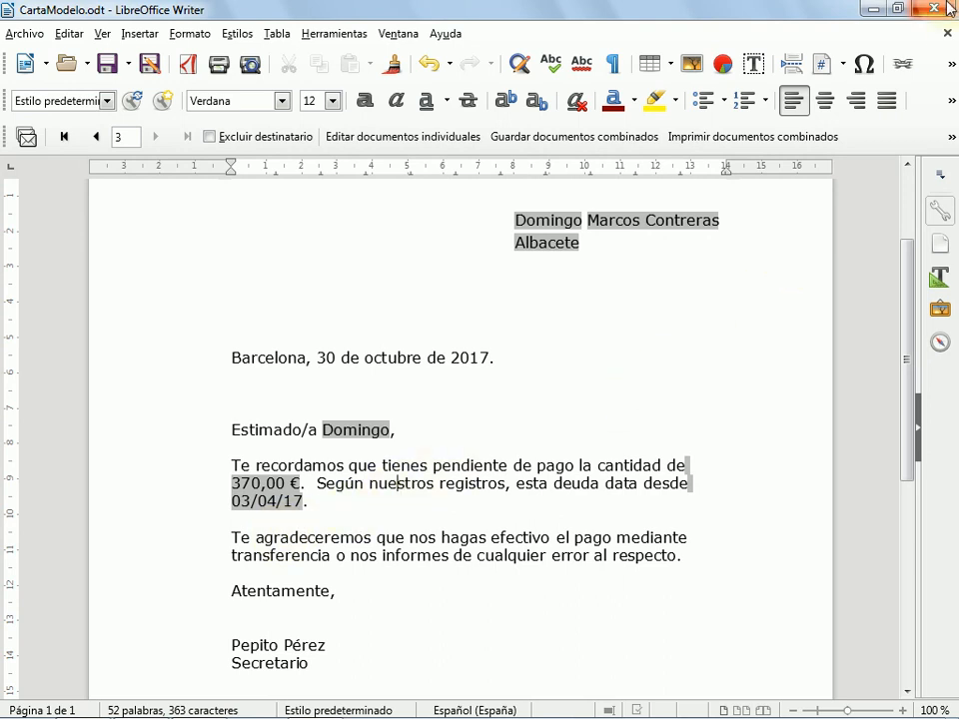
pyautogui.click(947, 33)
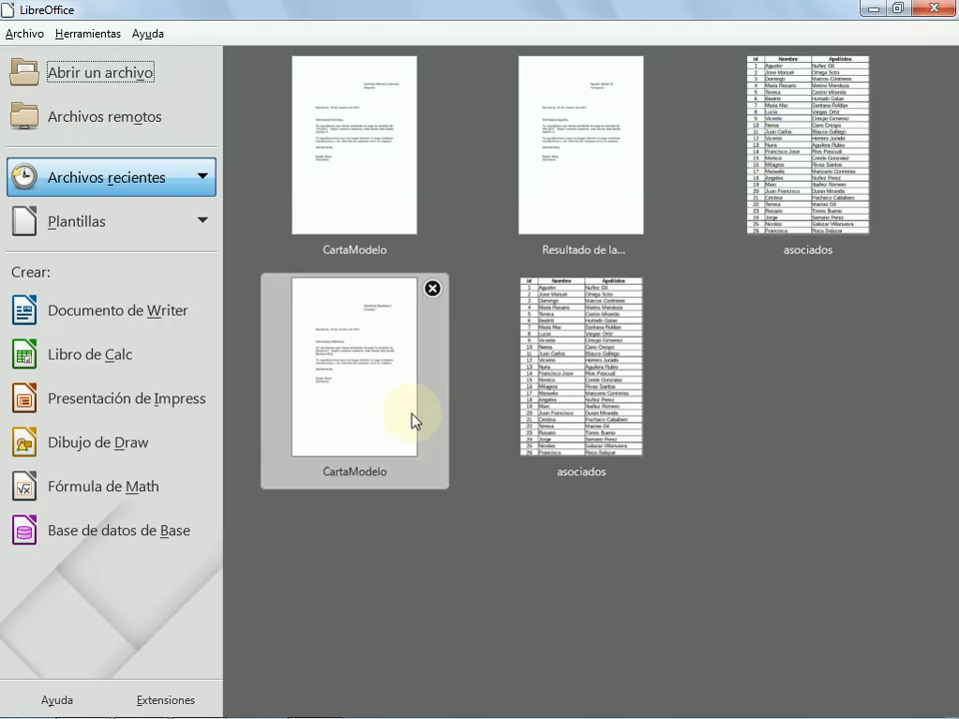
# Step: Reopen CartaModelo.odt from the Documentos library
pyautogui.click(74, 84)
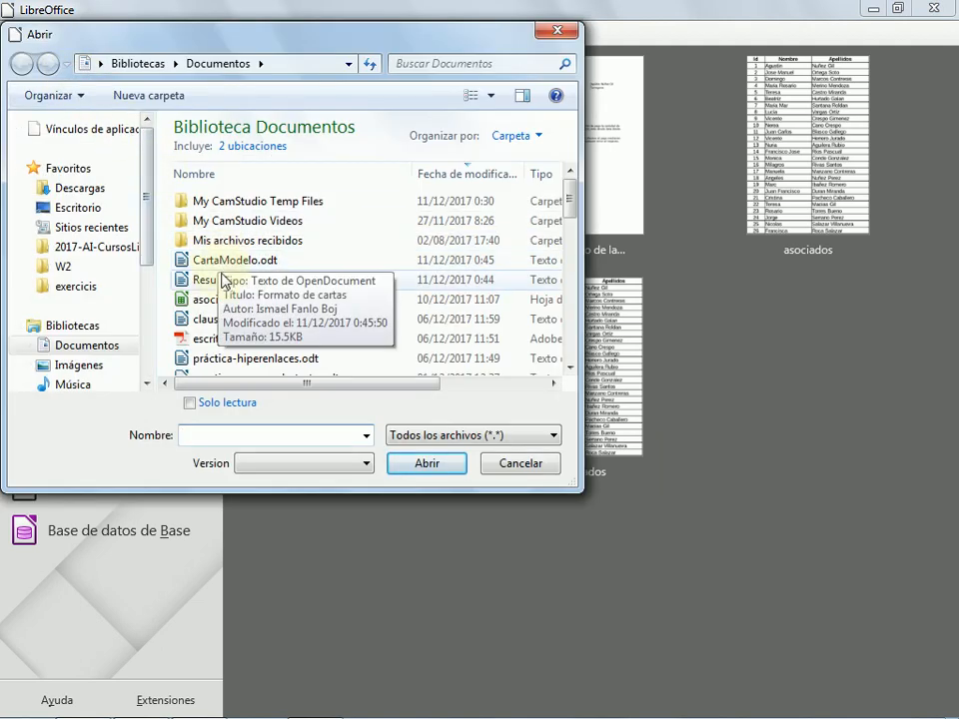
pyautogui.click(193, 262)
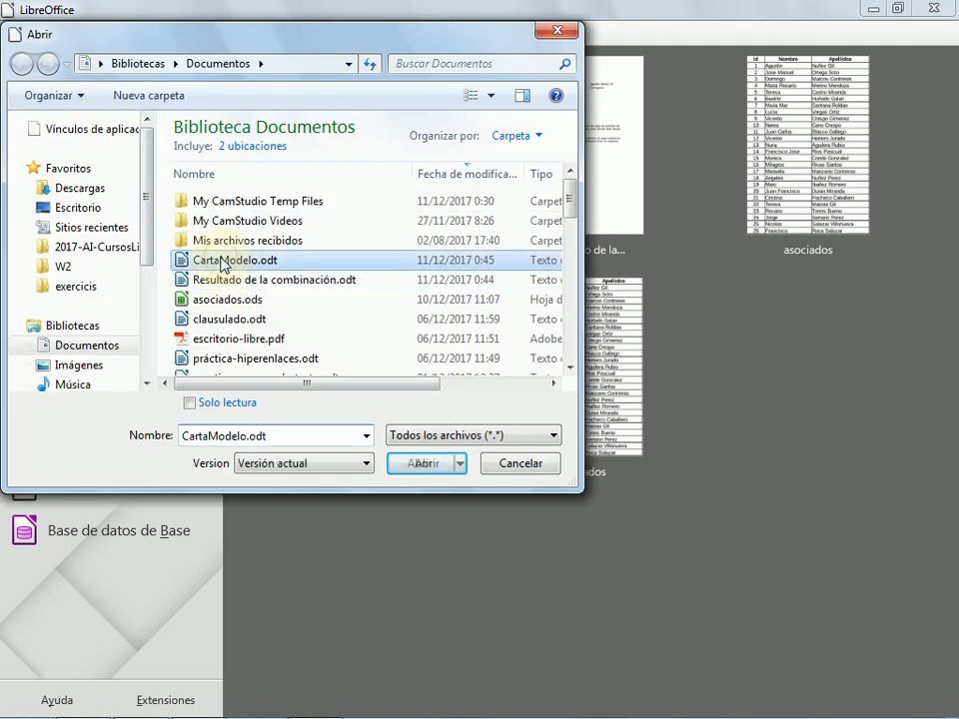
pyautogui.click(417, 465)
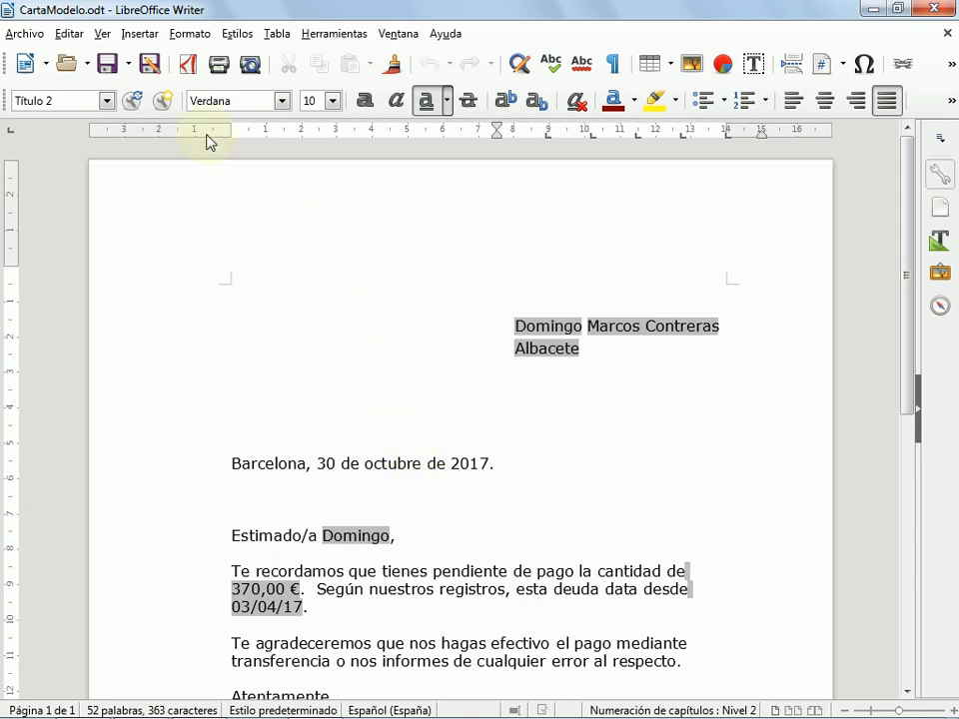
# Step: Show the mail merge toolbar (Combinación de correspondencia) for the reopened letter
pyautogui.click(103, 34)
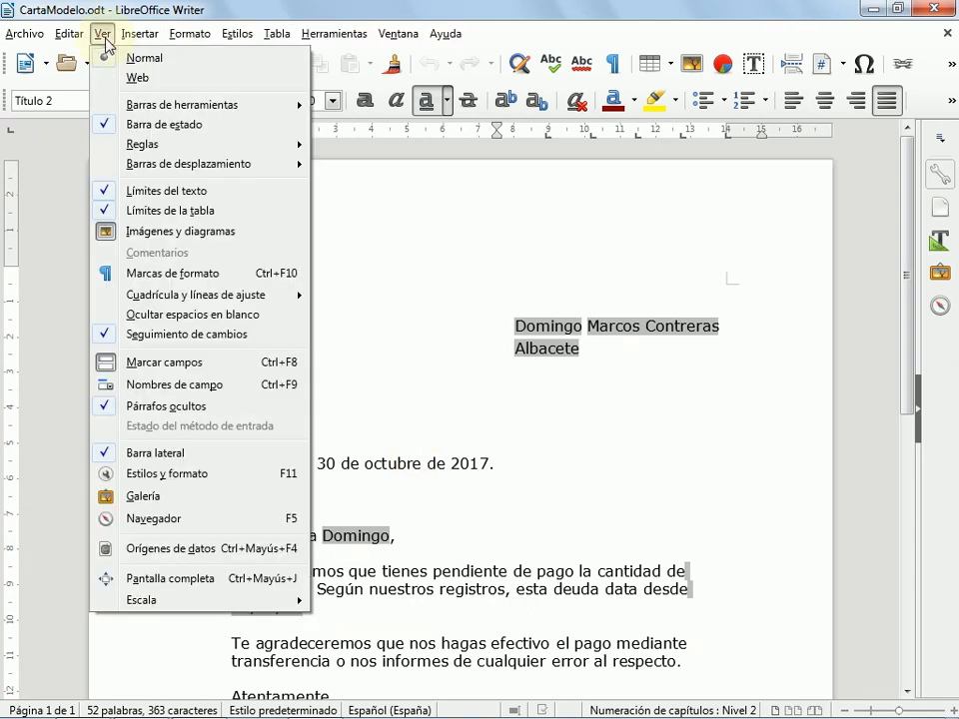
pyautogui.moveTo(128, 104)
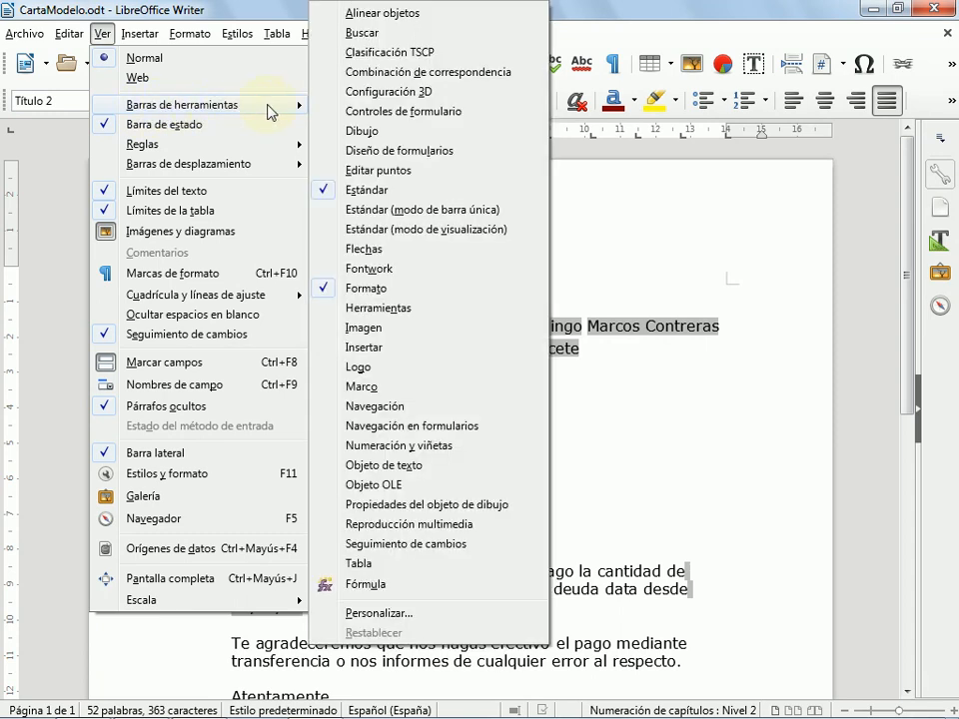
pyautogui.click(400, 79)
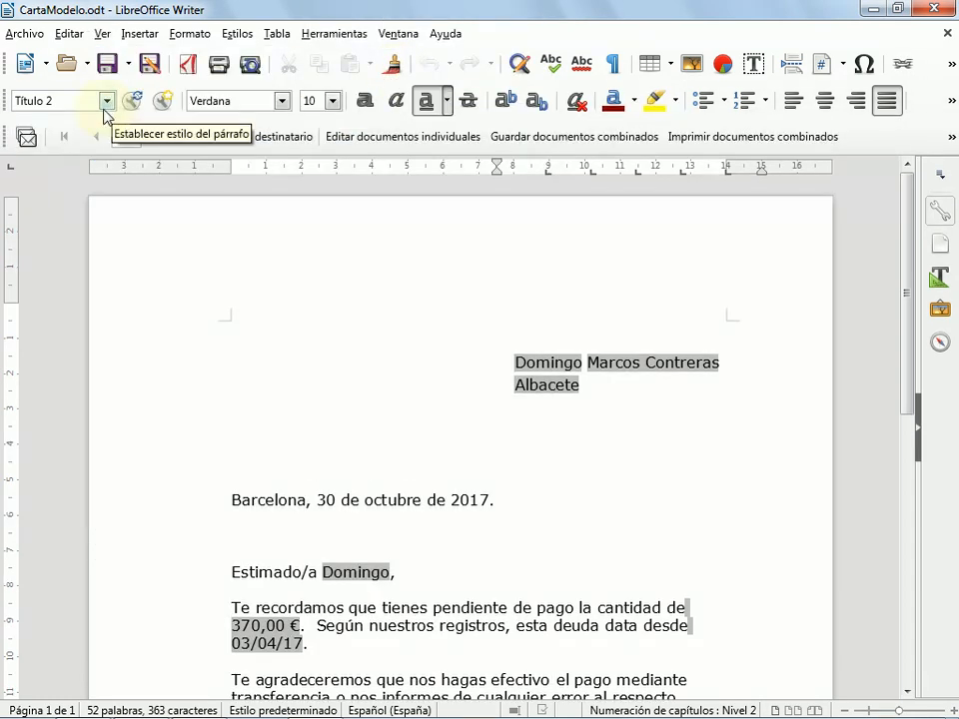
# Step: Preview the reopened letter for successive recipients, advancing to the fourth record
pyautogui.click(156, 137)
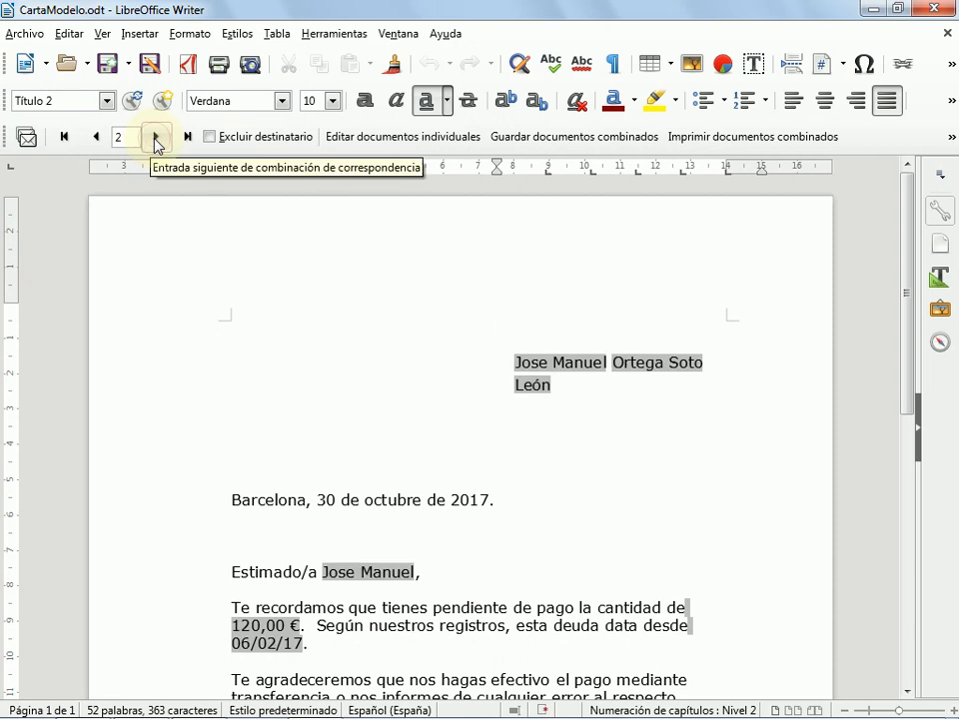
pyautogui.click(156, 137)
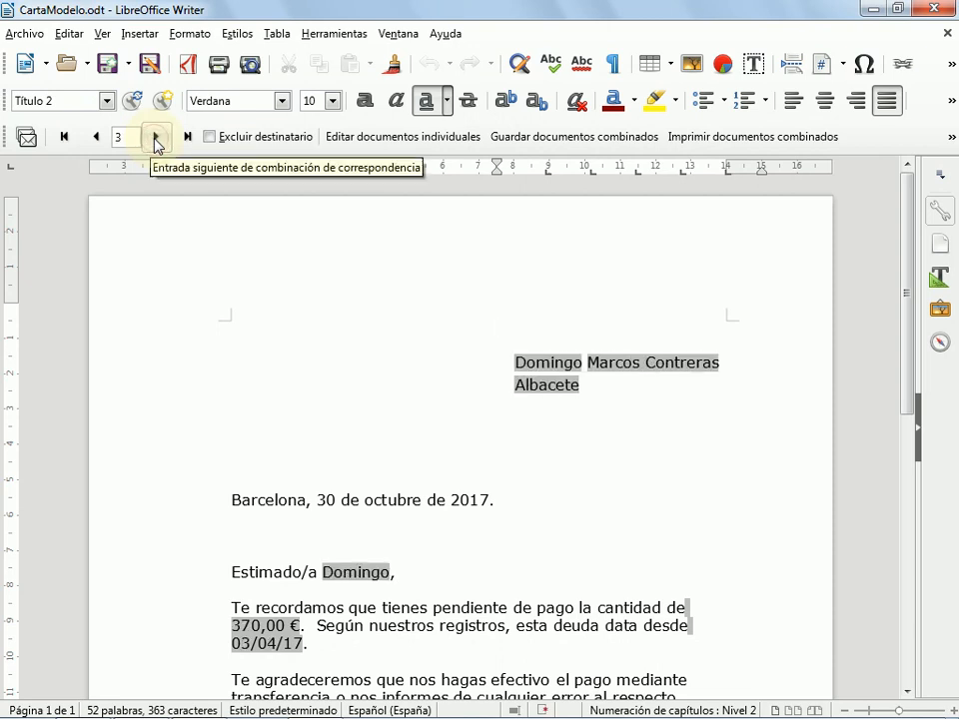
pyautogui.click(156, 137)
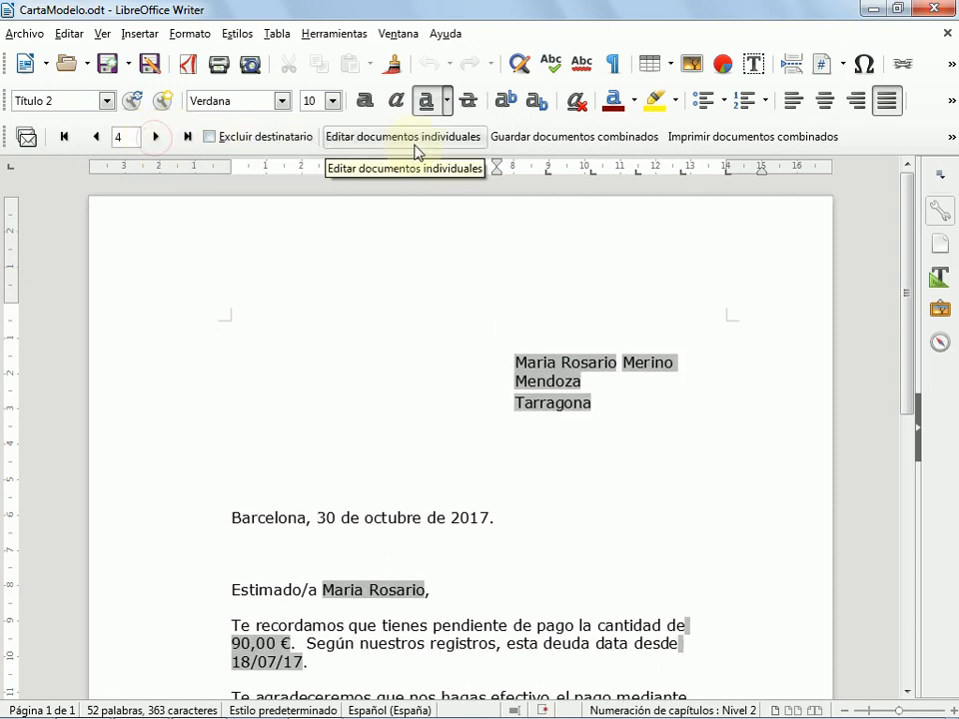